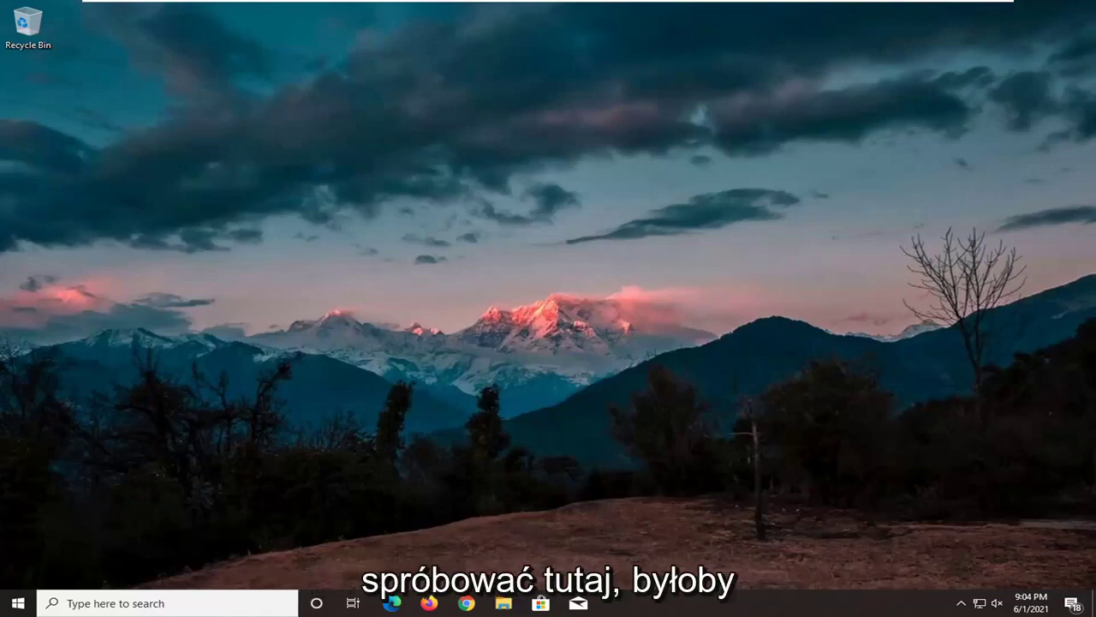
# - Search the Start menu for 'device manager' and open Device Manager
pyautogui.click(15, 603)
pyautogui.write('devi')
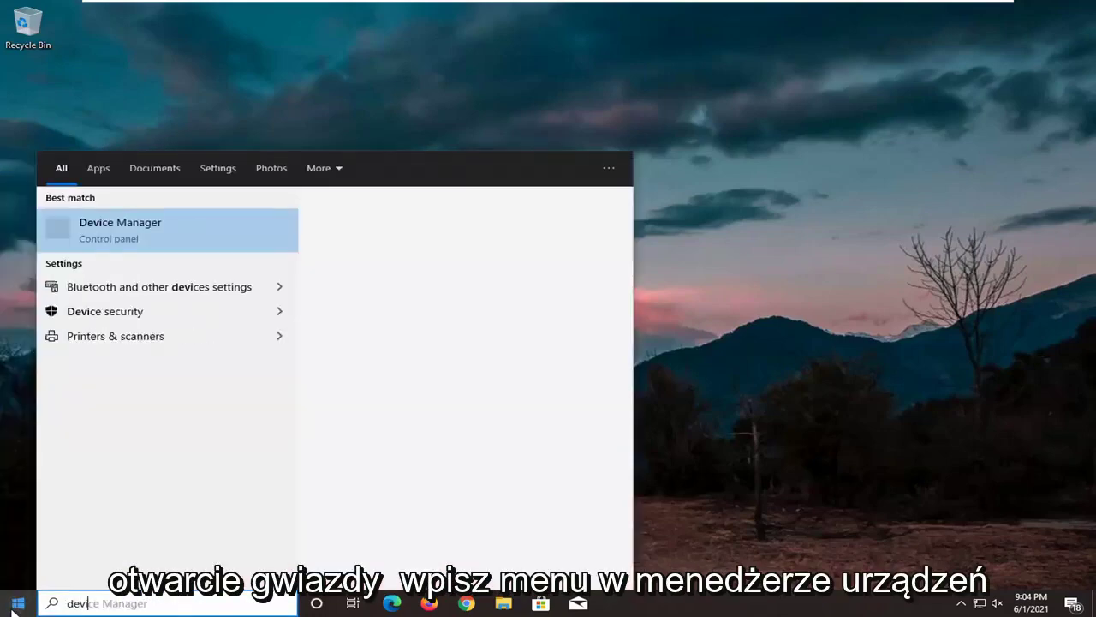
pyautogui.write('ce manager')
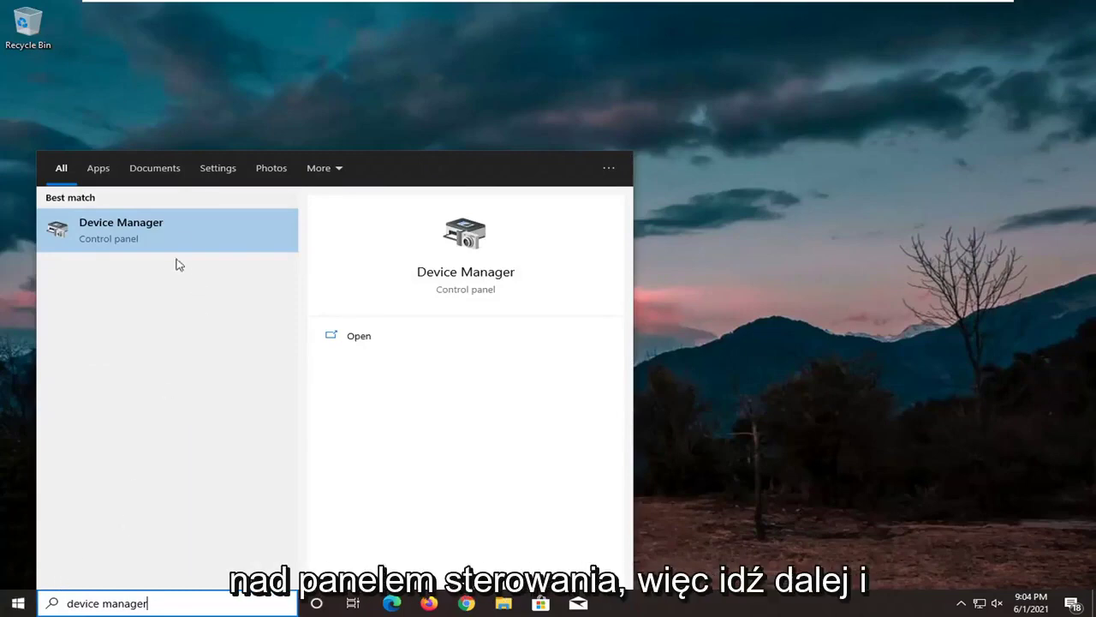
pyautogui.click(157, 233)
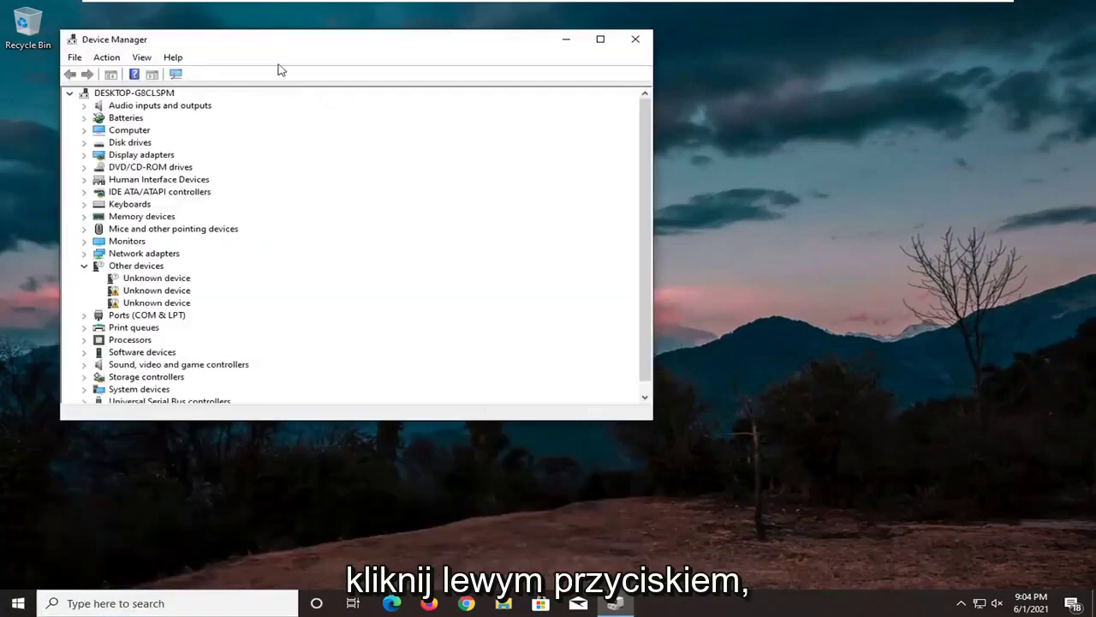
pyautogui.moveTo(287, 45); pyautogui.dragTo(438, 71)
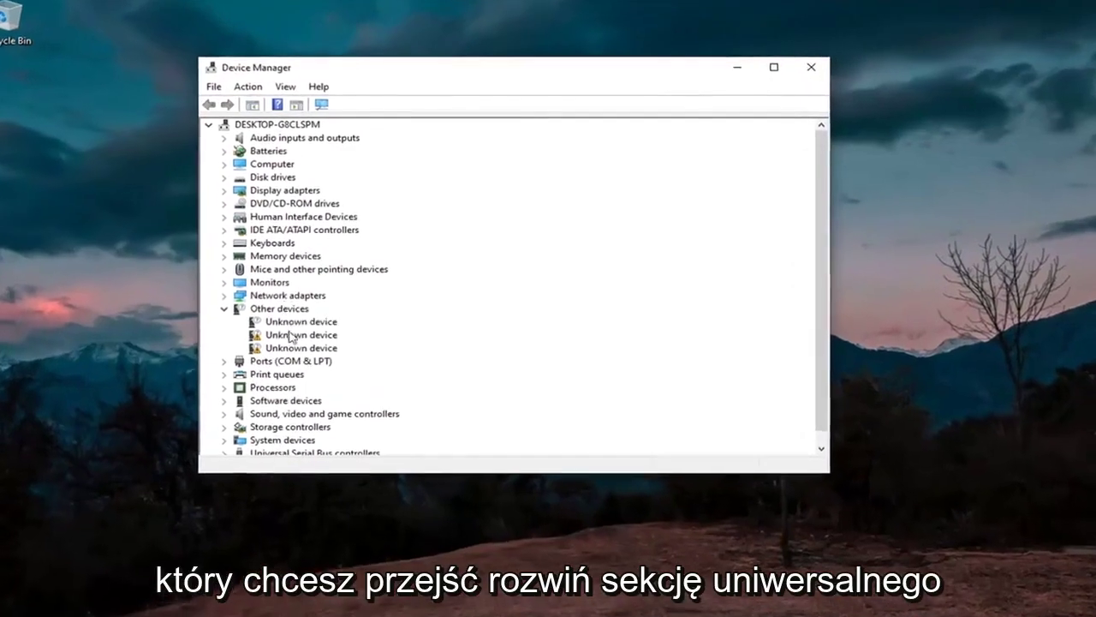
# - Expand Universal Serial Bus controllers and select the Standard USB 3.1 eXtensible Host Controller
pyautogui.scroll(-1, 292, 337)
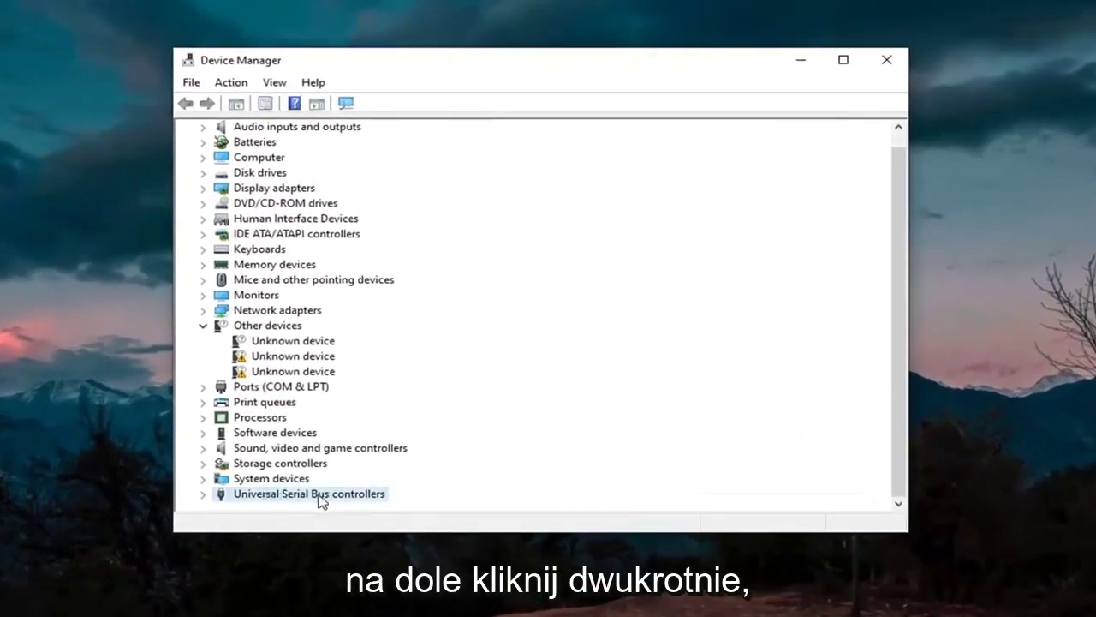
pyautogui.doubleClick(289, 495)
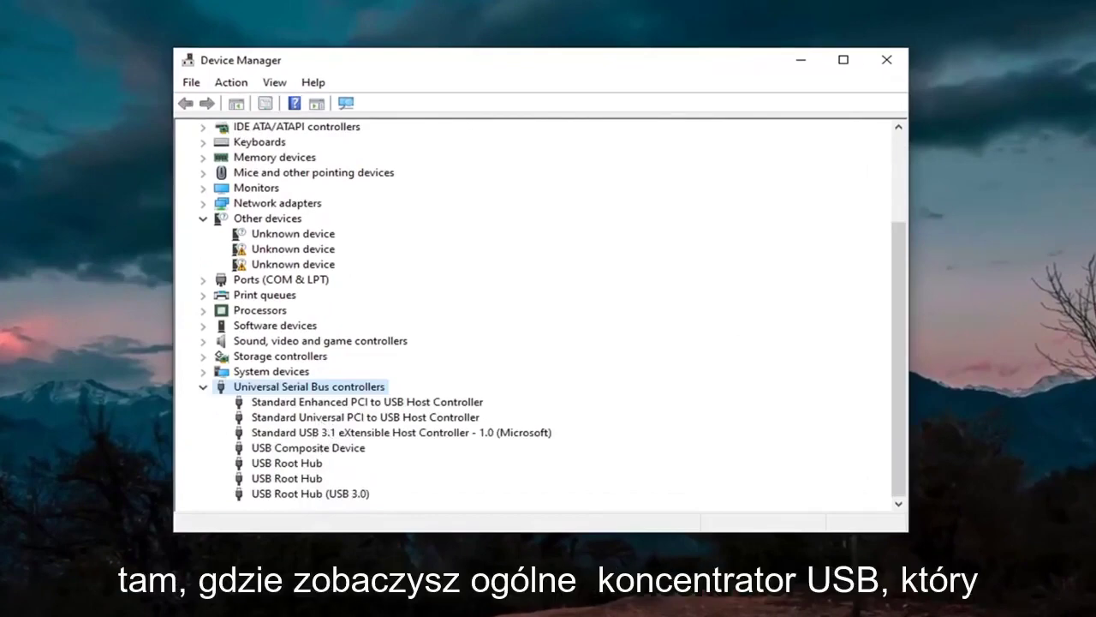
pyautogui.click(299, 447)
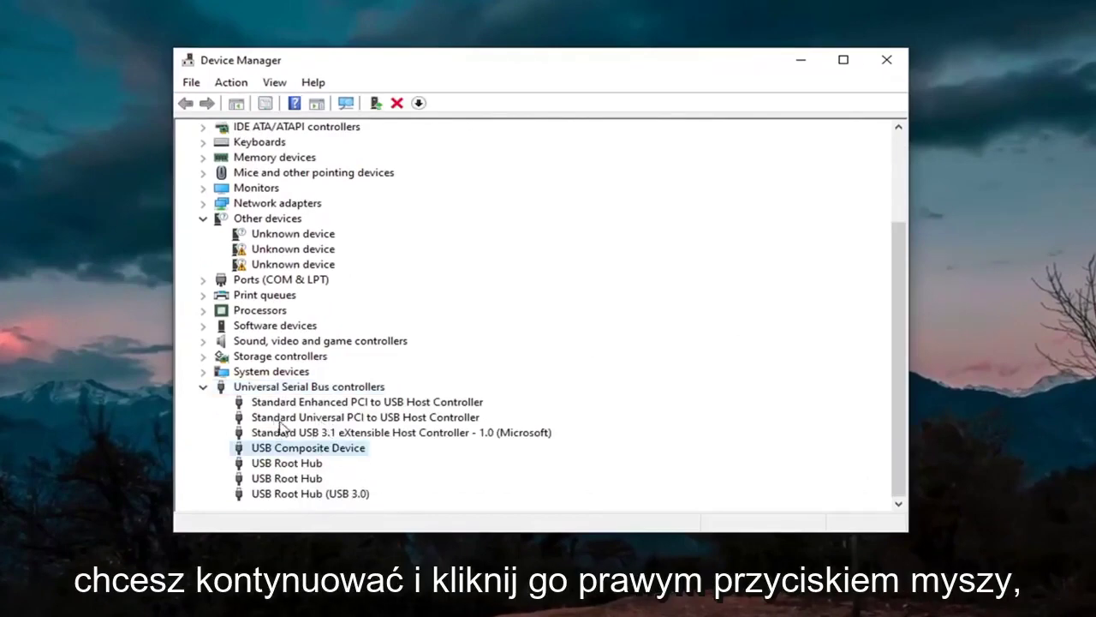
pyautogui.click(347, 432)
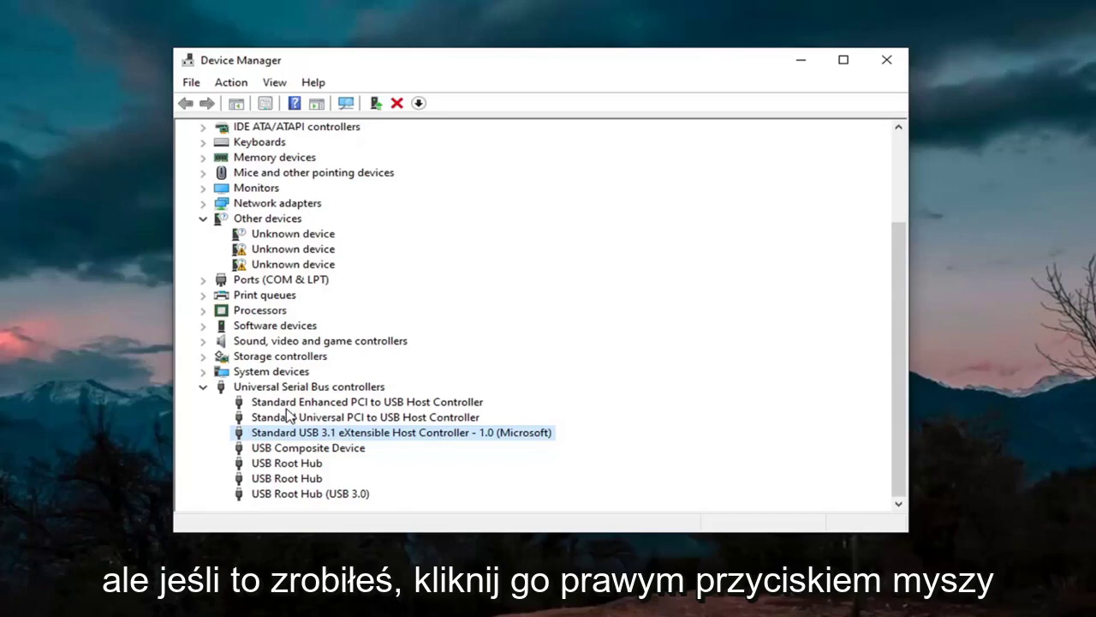
# - Update the USB 3.1 controller's driver to USB xHCI Compliant Host Controller from the local drivers list
pyautogui.rightClick(291, 435)
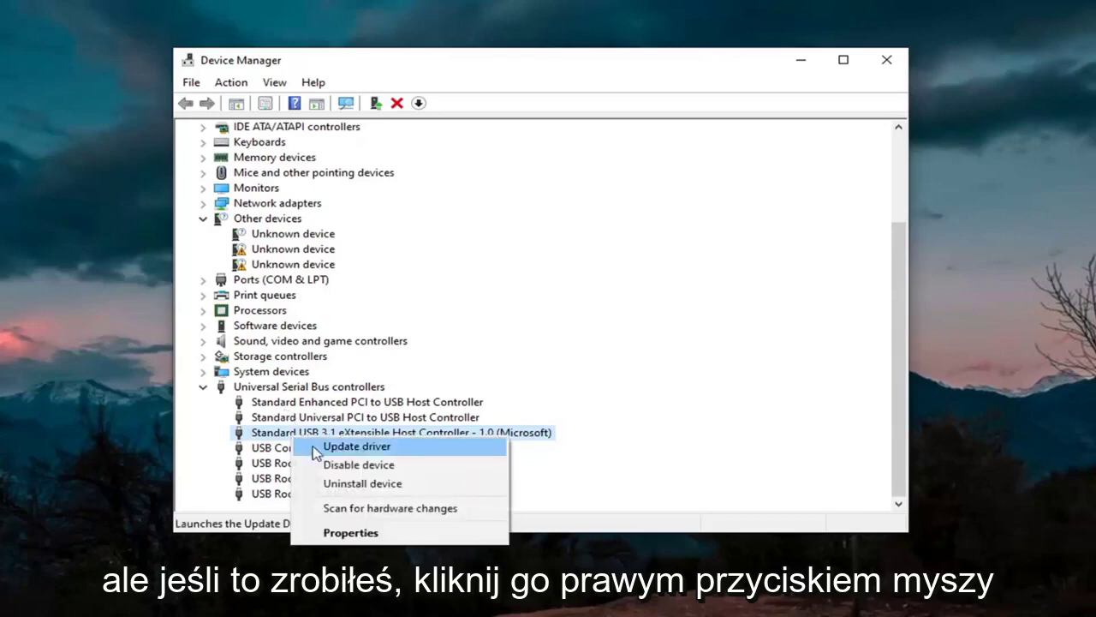
pyautogui.click(351, 446)
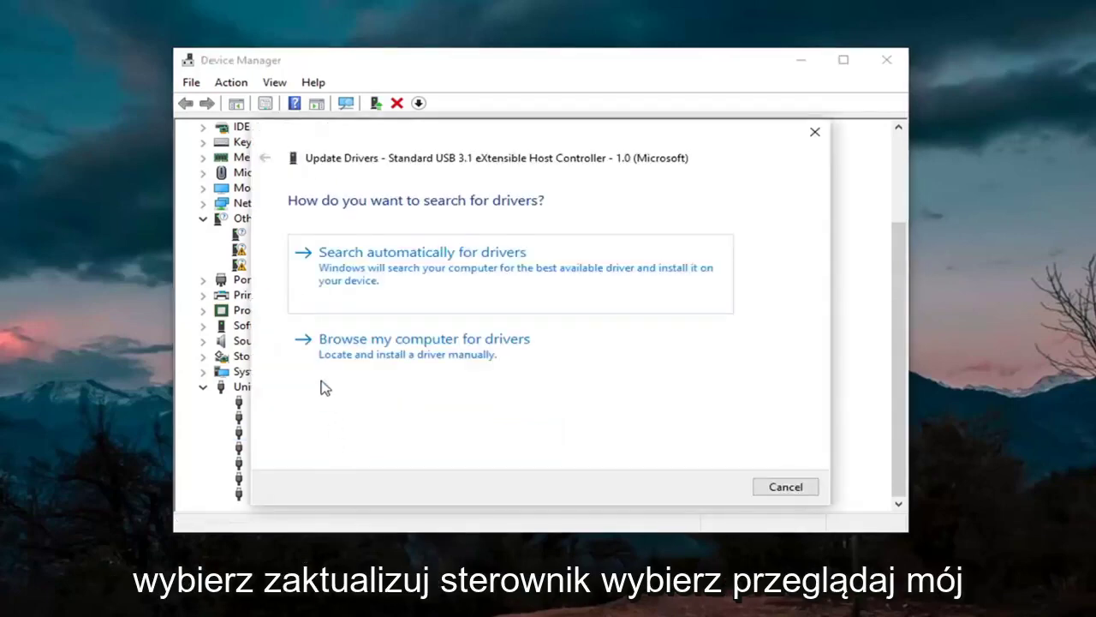
pyautogui.click(438, 359)
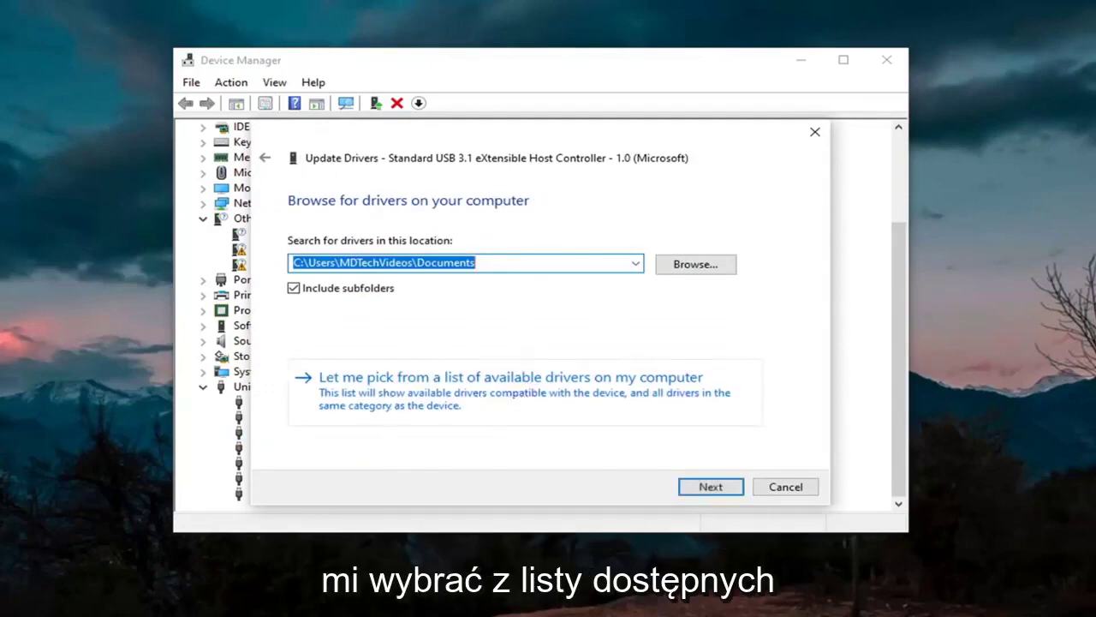
pyautogui.click(501, 396)
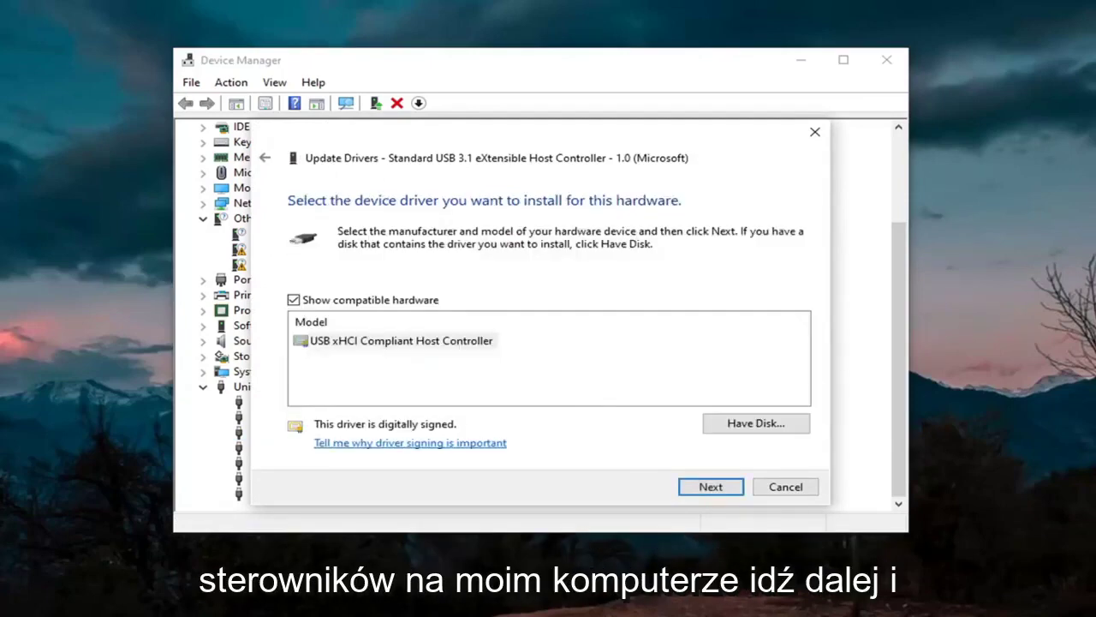
pyautogui.click(710, 486)
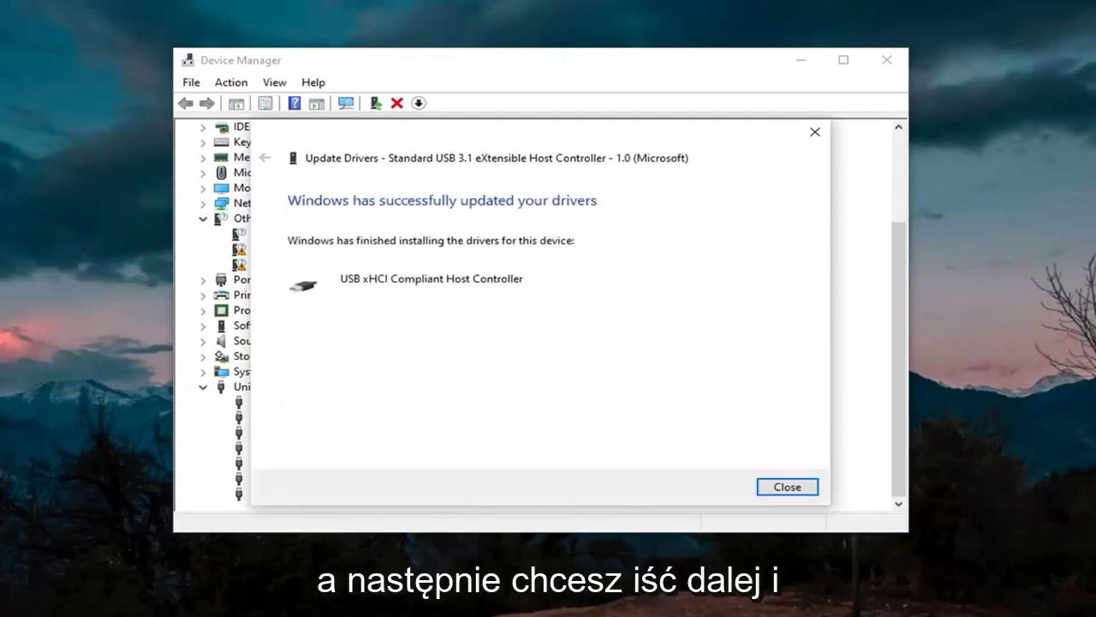
pyautogui.click(783, 486)
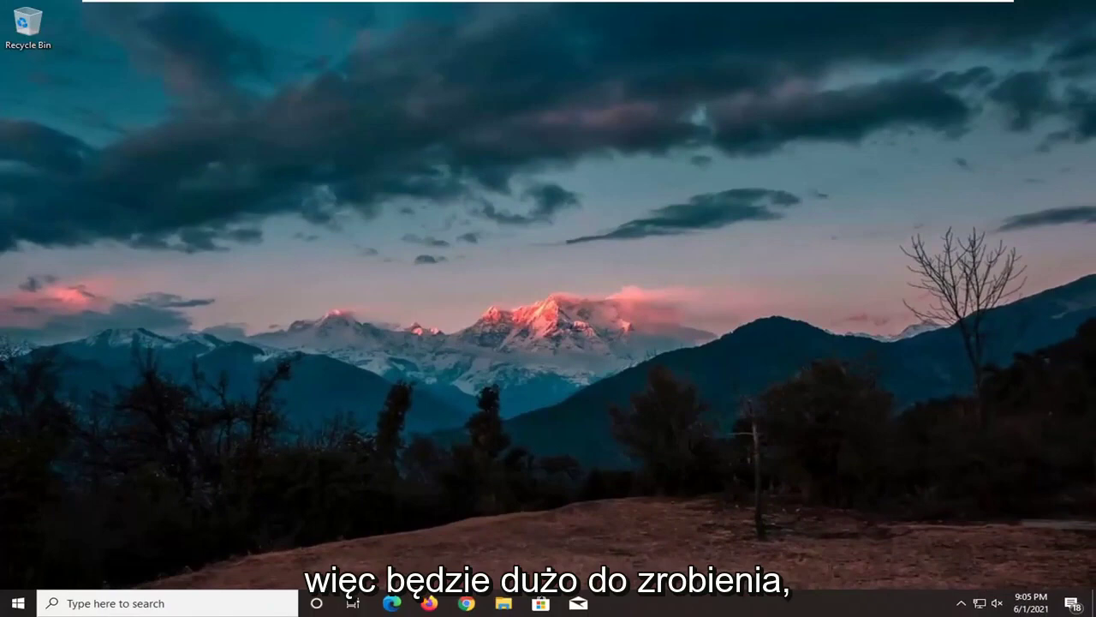
# - Under This PC in File Explorer, show the Tools tab of Local Disk (C:) Properties
pyautogui.click(504, 603)
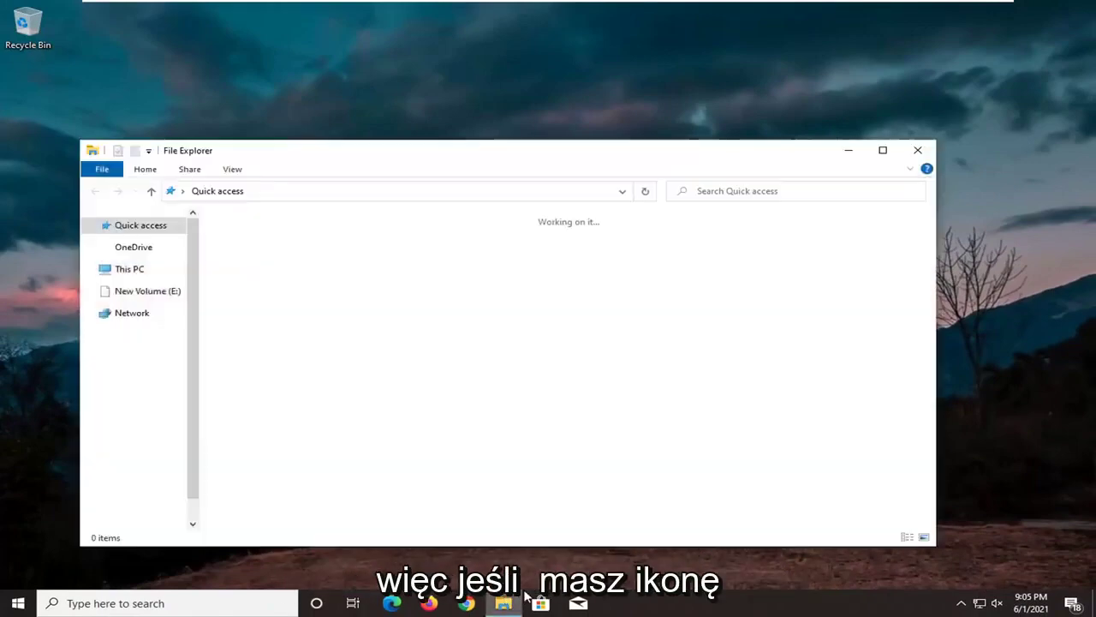
pyautogui.moveTo(482, 169); pyautogui.dragTo(492, 97)
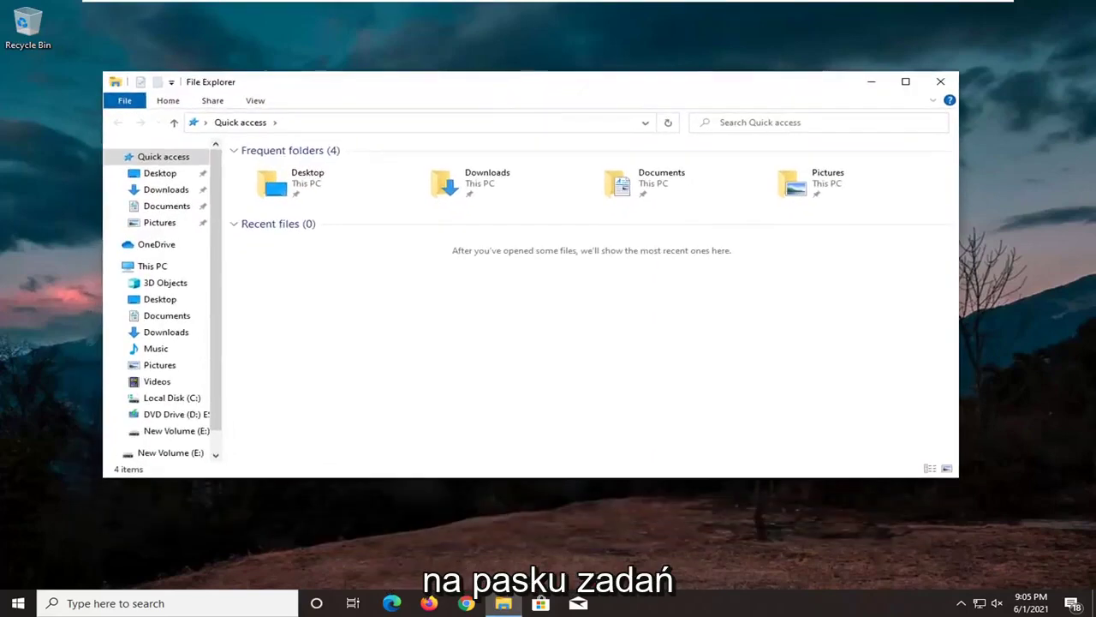
pyautogui.click(152, 267)
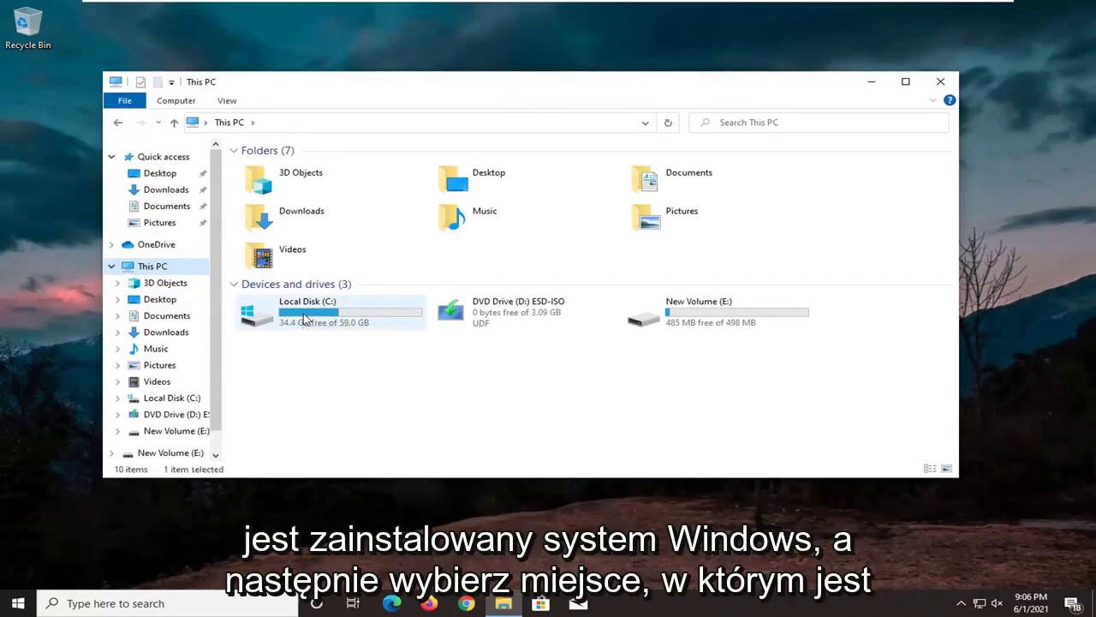
pyautogui.rightClick(306, 318)
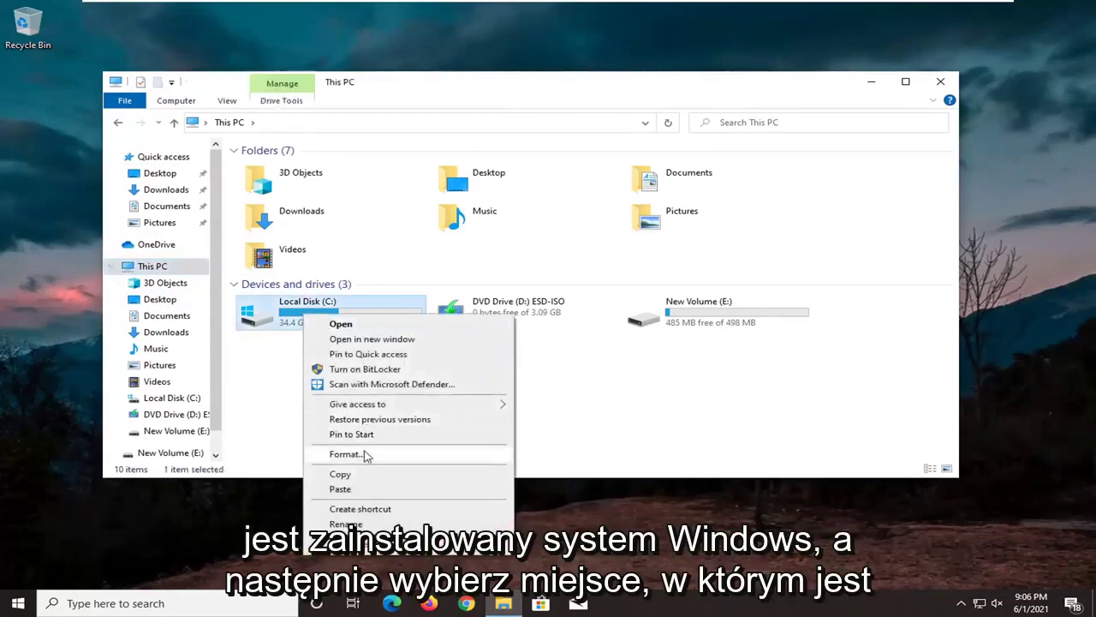
pyautogui.click(350, 543)
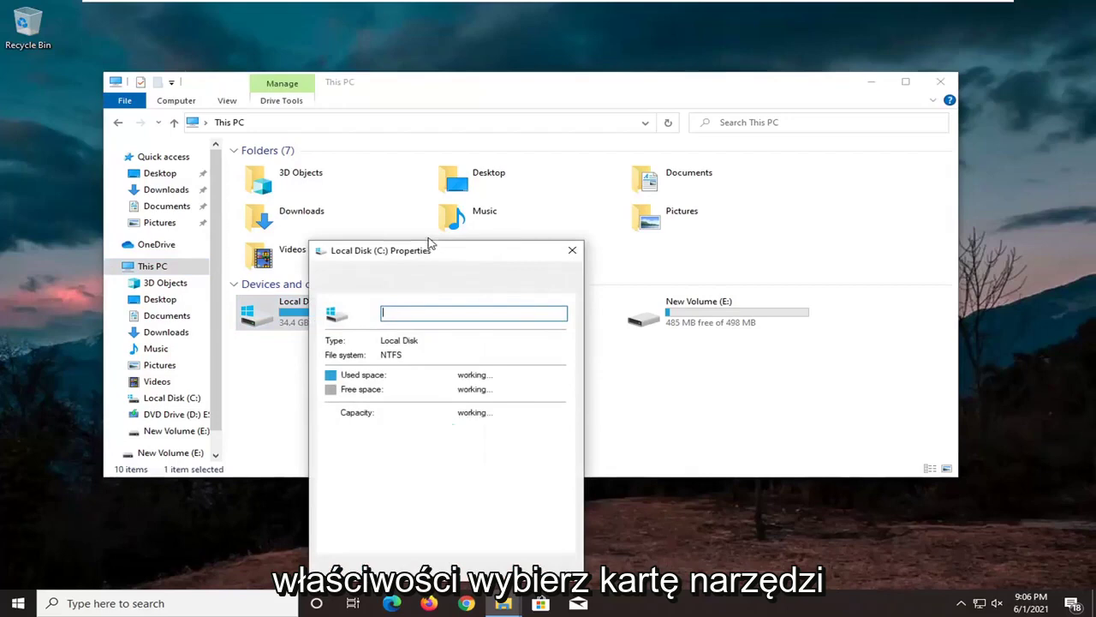
pyautogui.moveTo(437, 255); pyautogui.dragTo(491, 117)
pyautogui.click(472, 152)
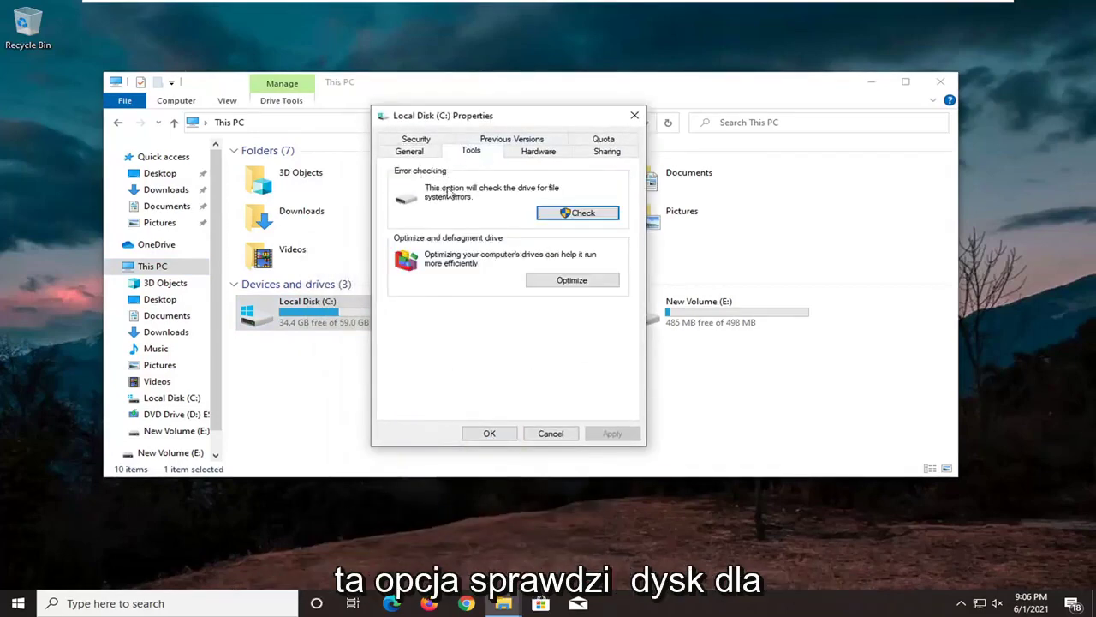
# - Run Check > Scan drive on Local Disk (C:) and dismiss the no-errors result
pyautogui.click(538, 213)
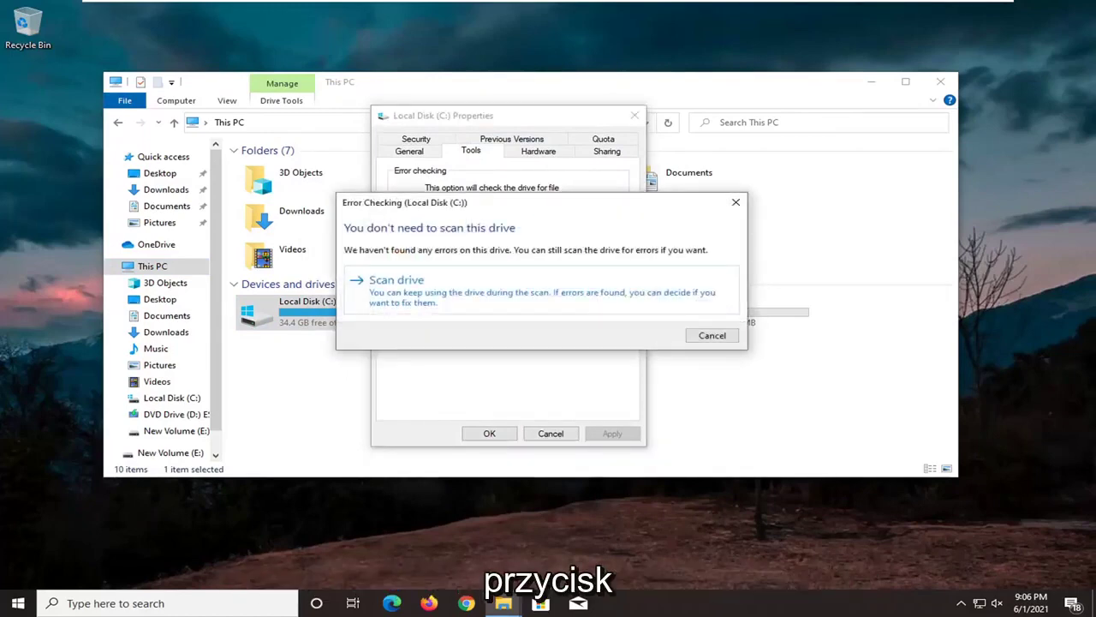
pyautogui.click(446, 295)
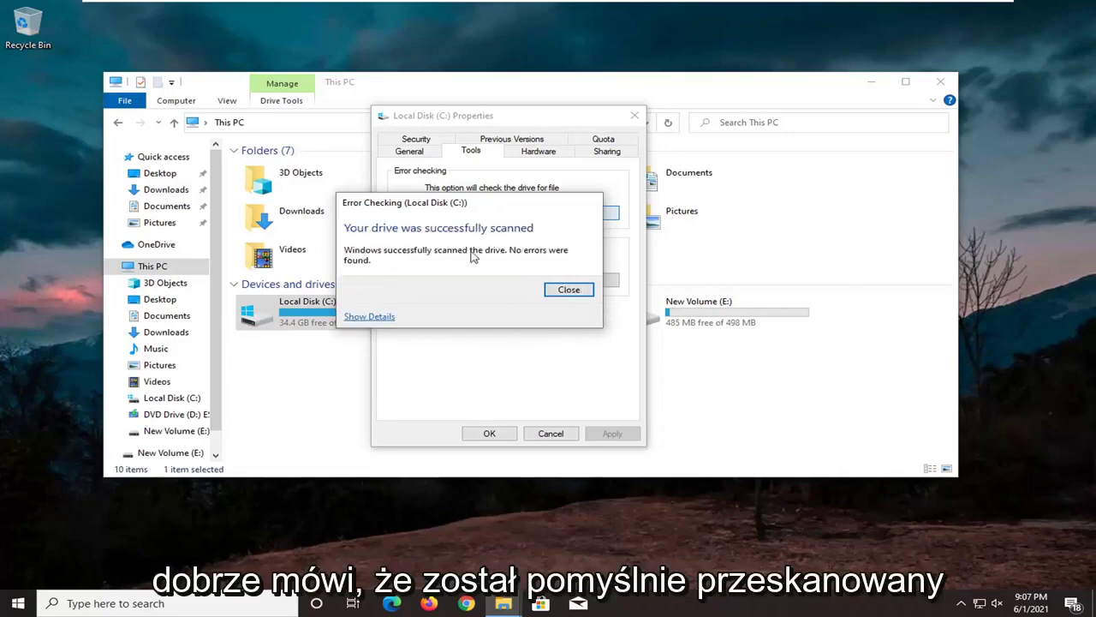
pyautogui.click(568, 291)
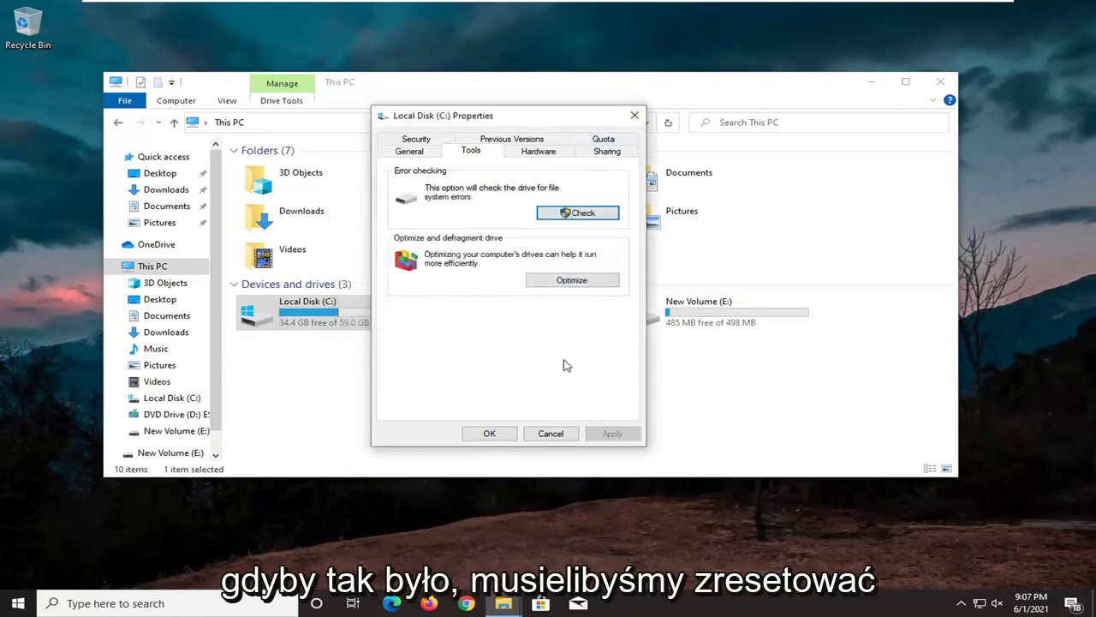
# - Close the C: drive properties and relaunch Device Manager from a Start search for 'device manager'
pyautogui.click(491, 436)
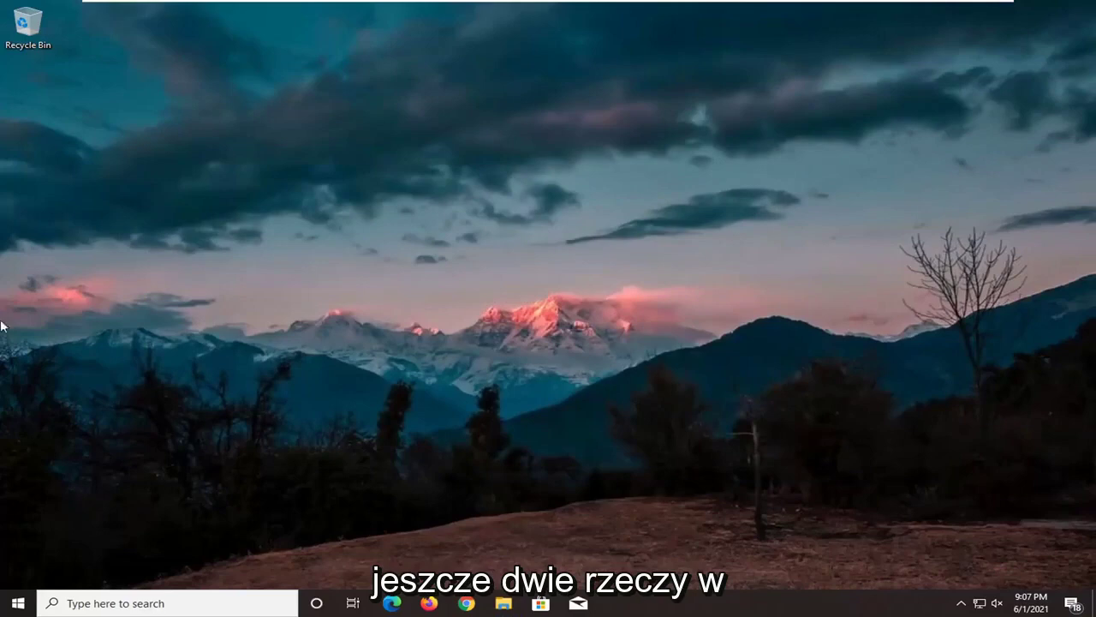
pyautogui.click(17, 603)
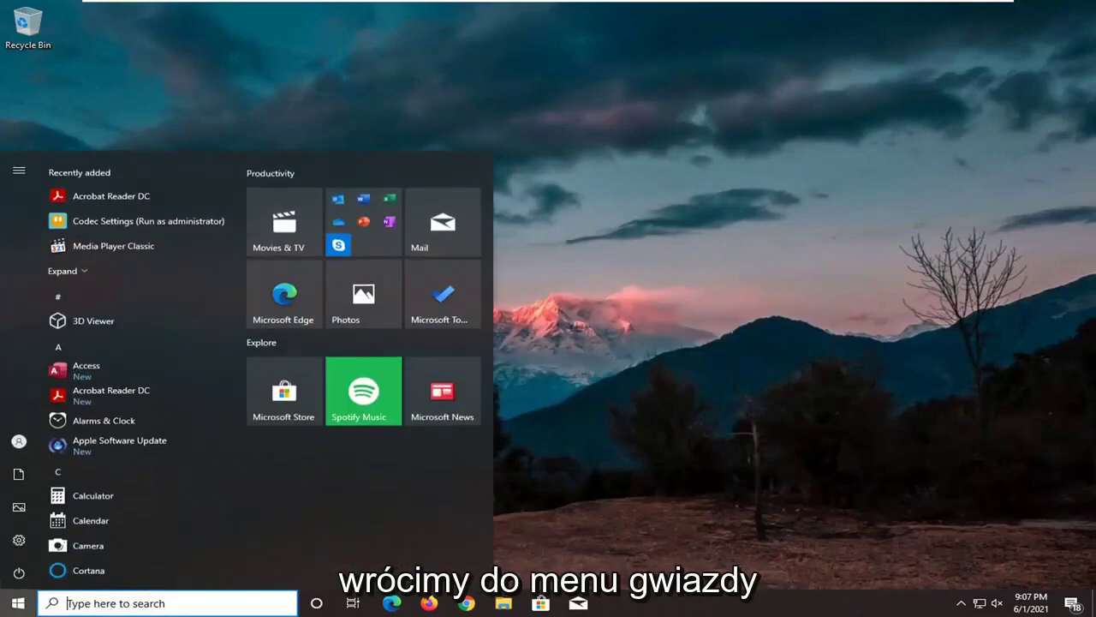
pyautogui.write('device')
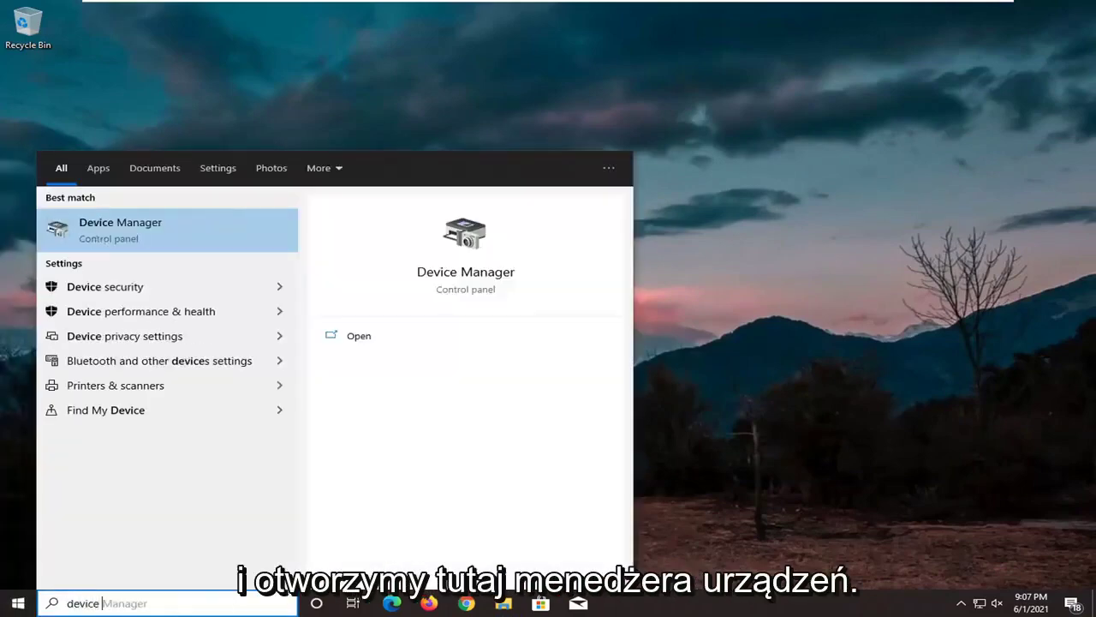
pyautogui.write(' manager')
pyautogui.press('Return')
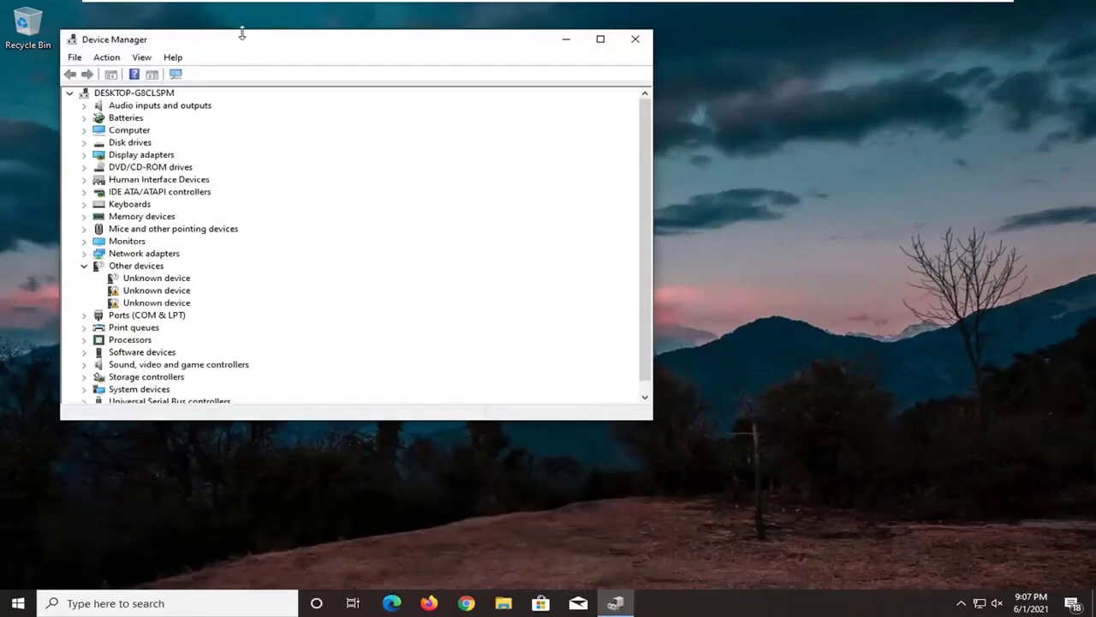
pyautogui.moveTo(243, 32); pyautogui.dragTo(361, 37)
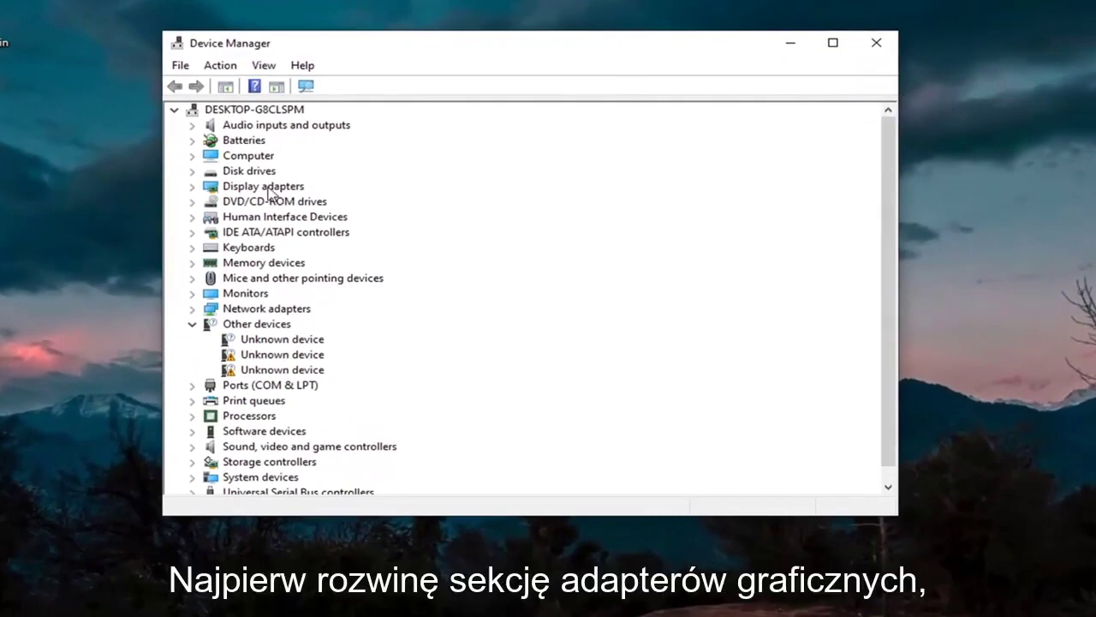
# - Under Display adapters, update VMware SVGA 3D's driver by picking VMware SVGA 3D from available drivers
pyautogui.doubleClick(265, 187)
pyautogui.rightClick(255, 204)
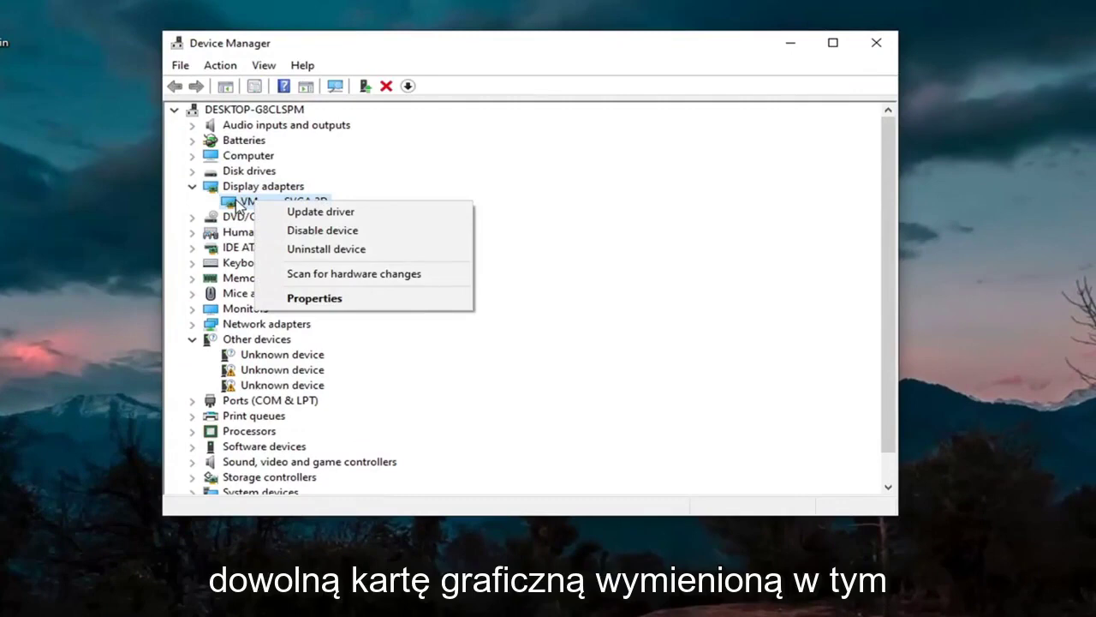
pyautogui.click(313, 297)
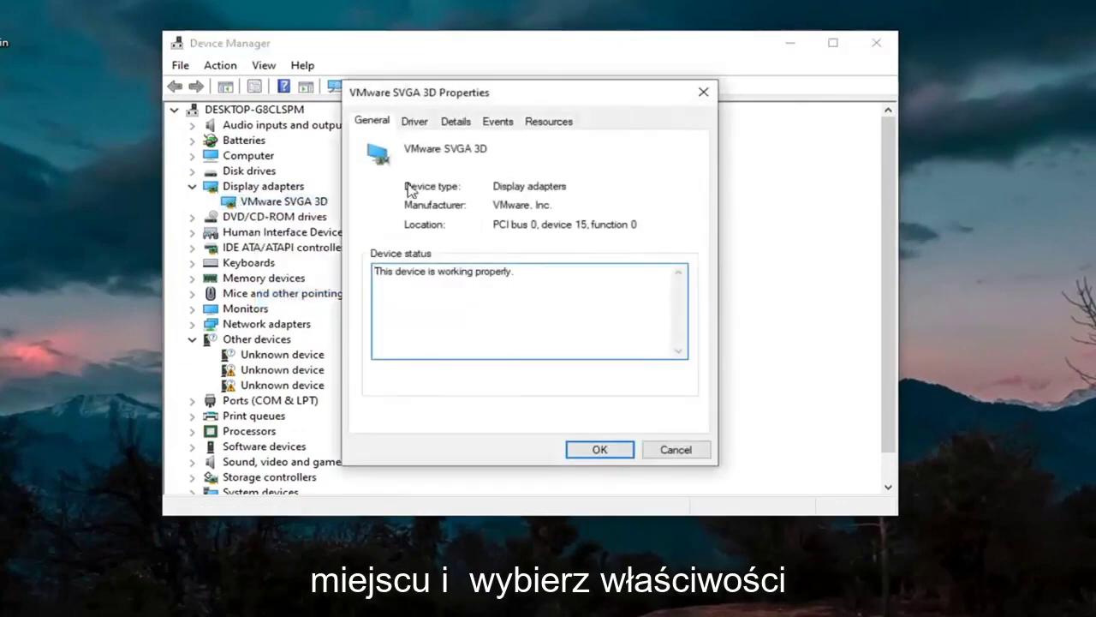
pyautogui.click(416, 121)
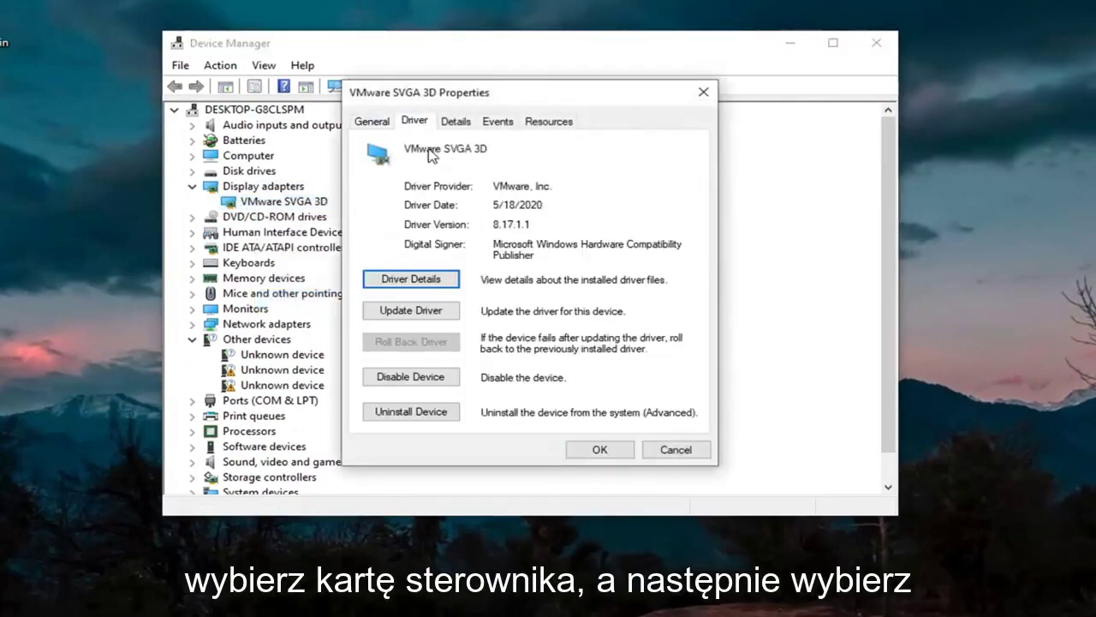
pyautogui.click(409, 312)
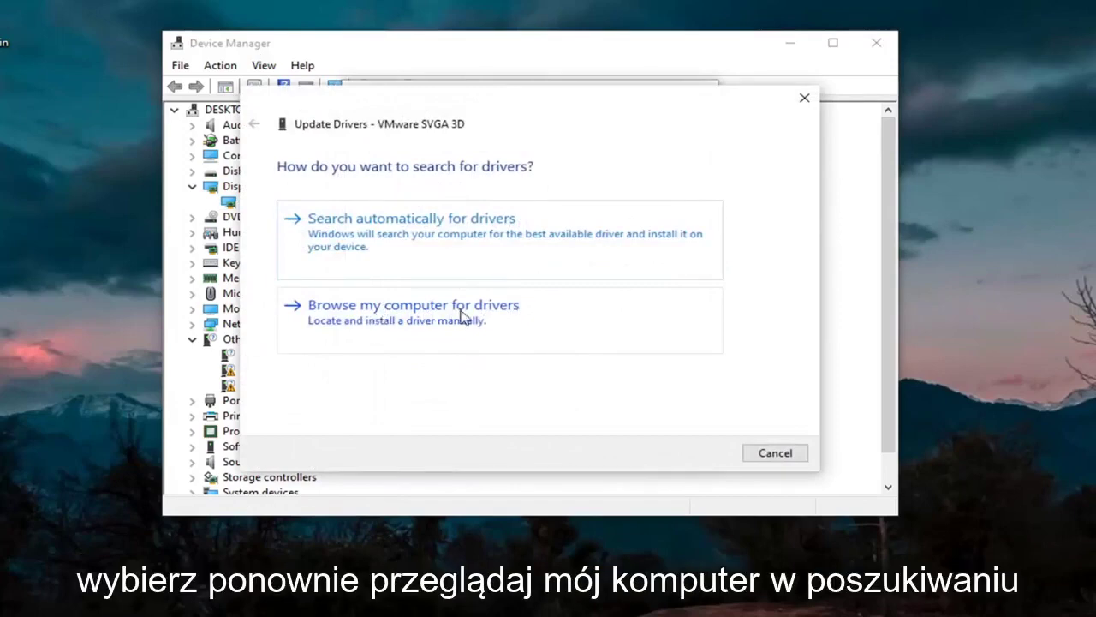
pyautogui.click(462, 316)
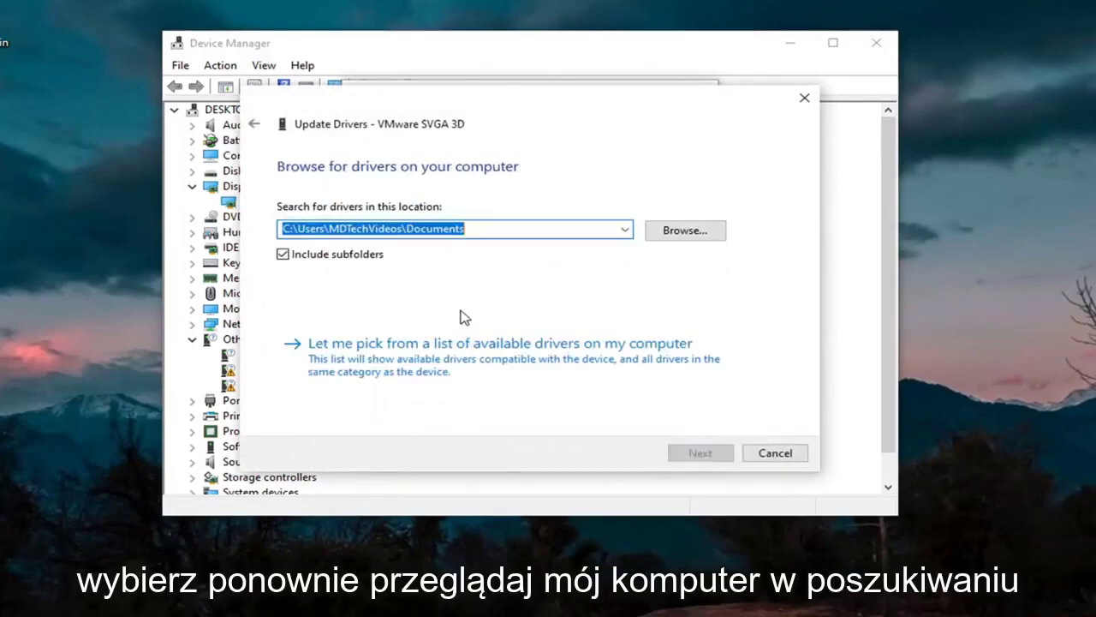
pyautogui.click(437, 374)
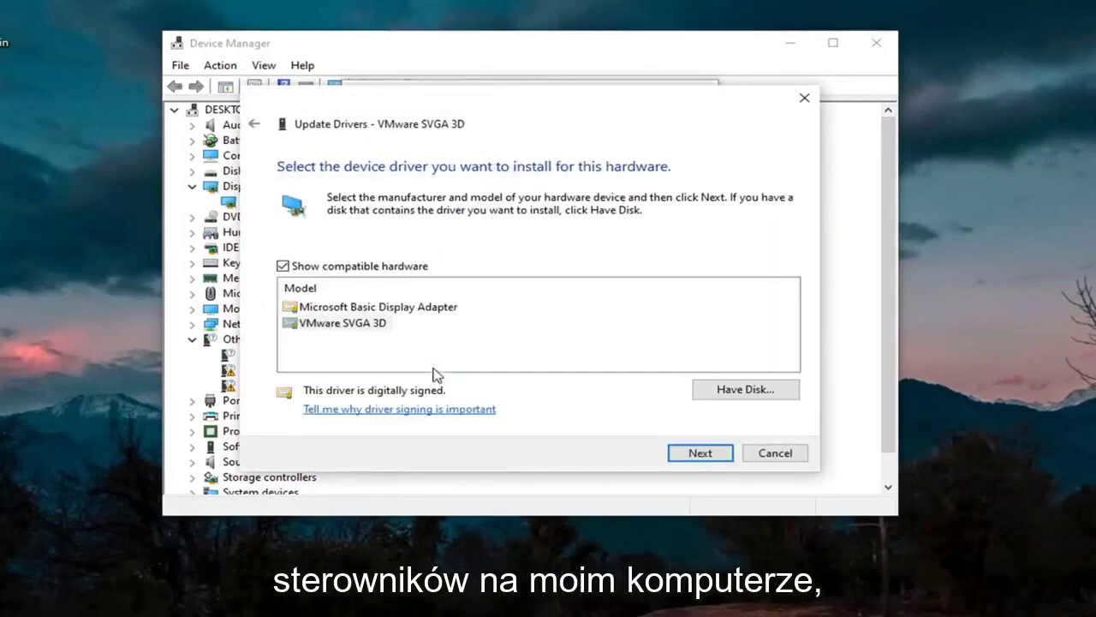
pyautogui.click(340, 325)
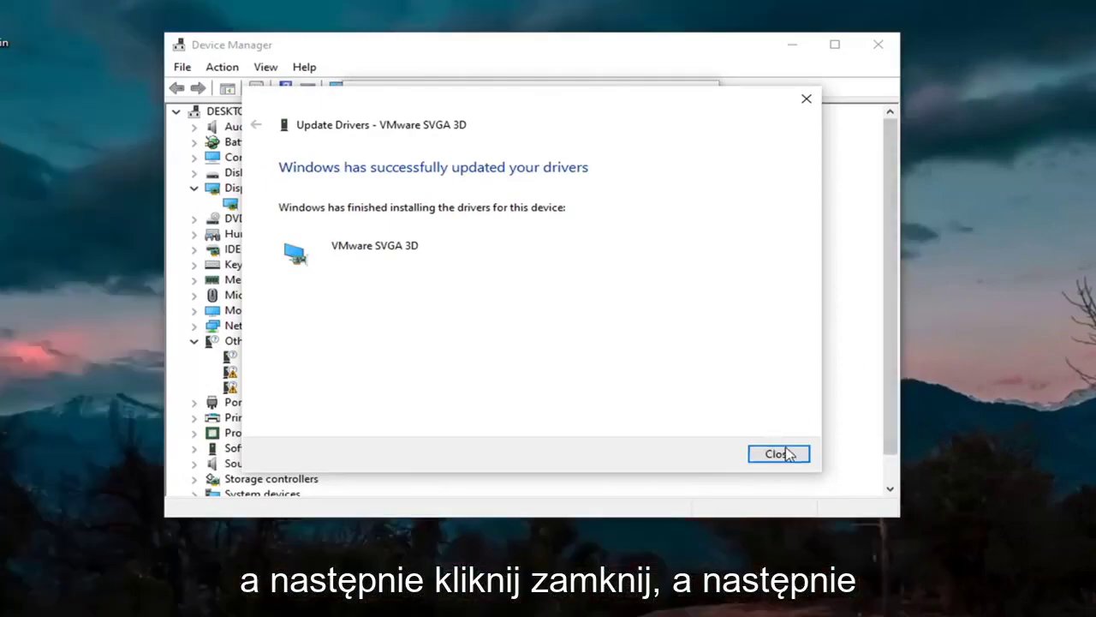
pyautogui.click(786, 456)
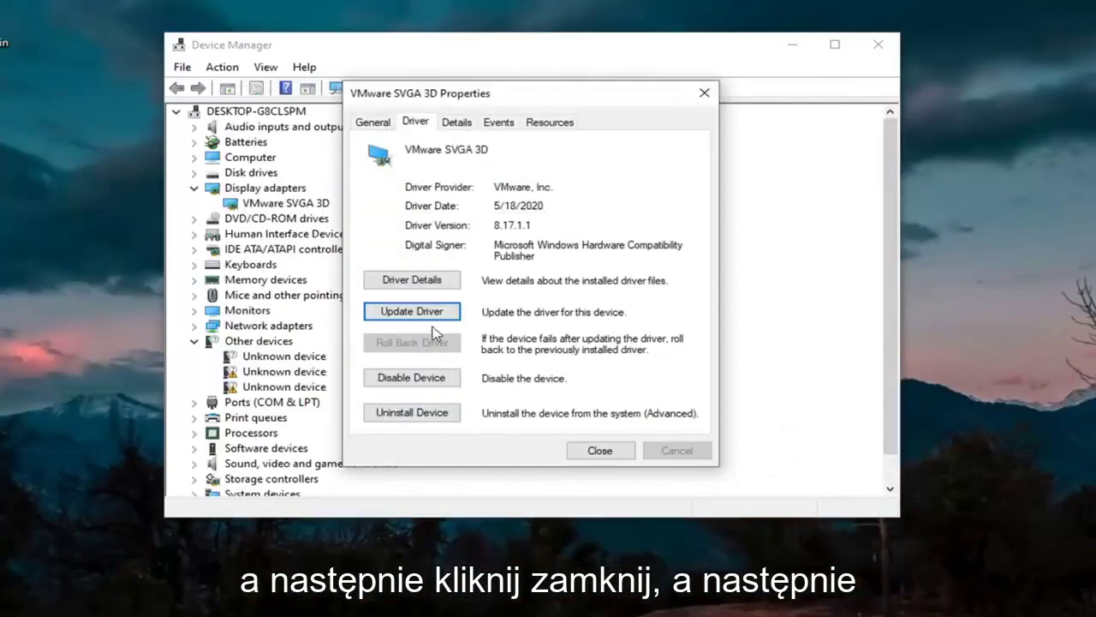
# - Check each USB controller's properties, ending on the Standard USB 3.1 eXtensible Host Controller
pyautogui.click(600, 450)
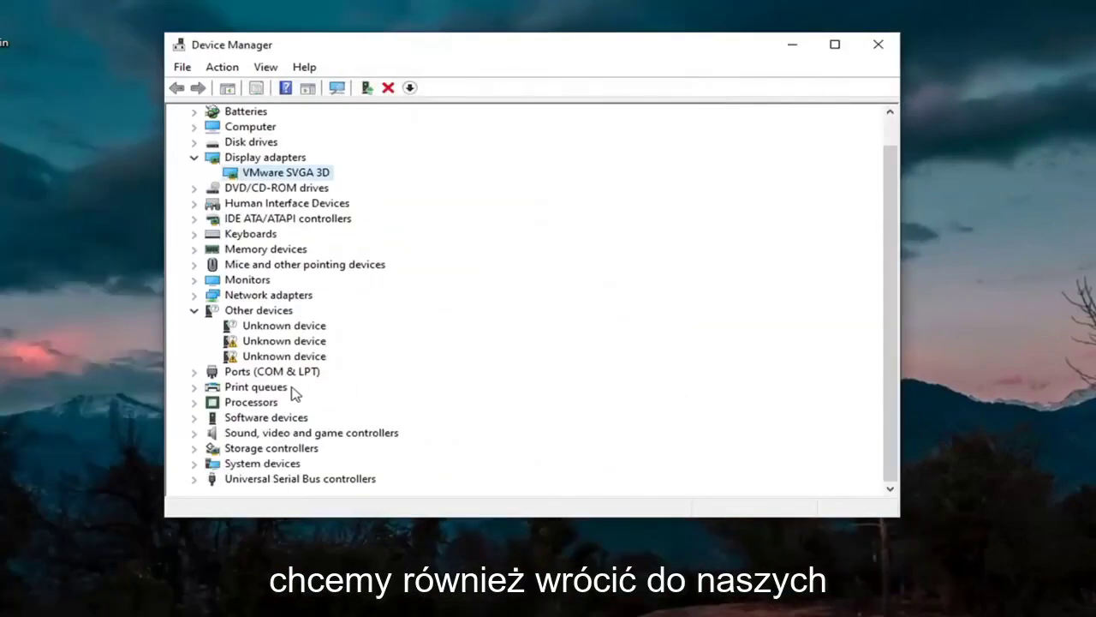
pyautogui.click(194, 479)
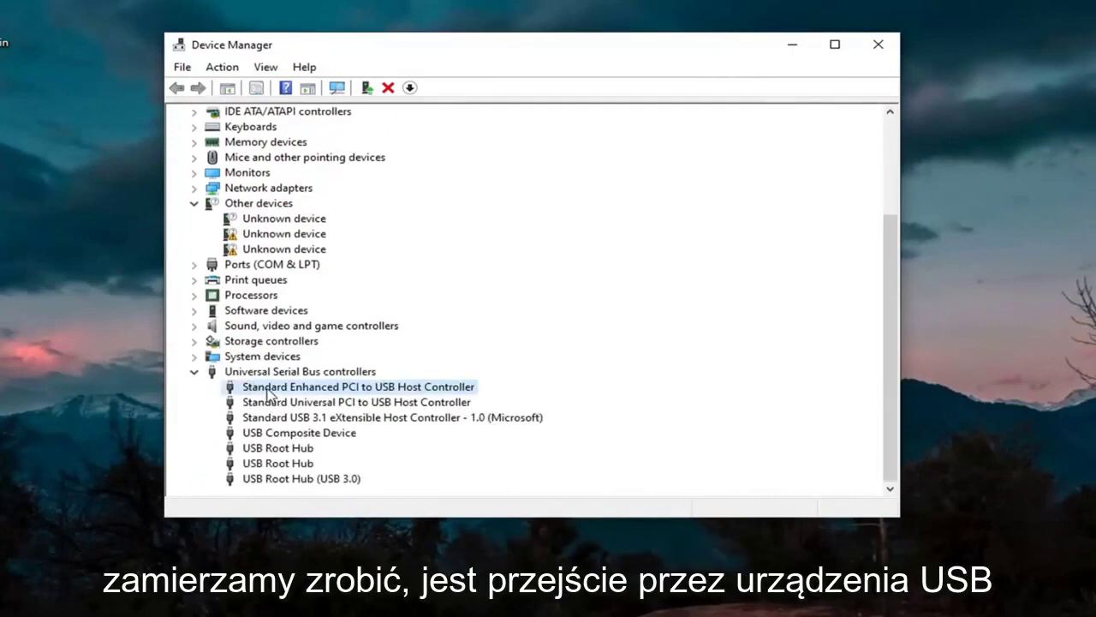
pyautogui.doubleClick(274, 388)
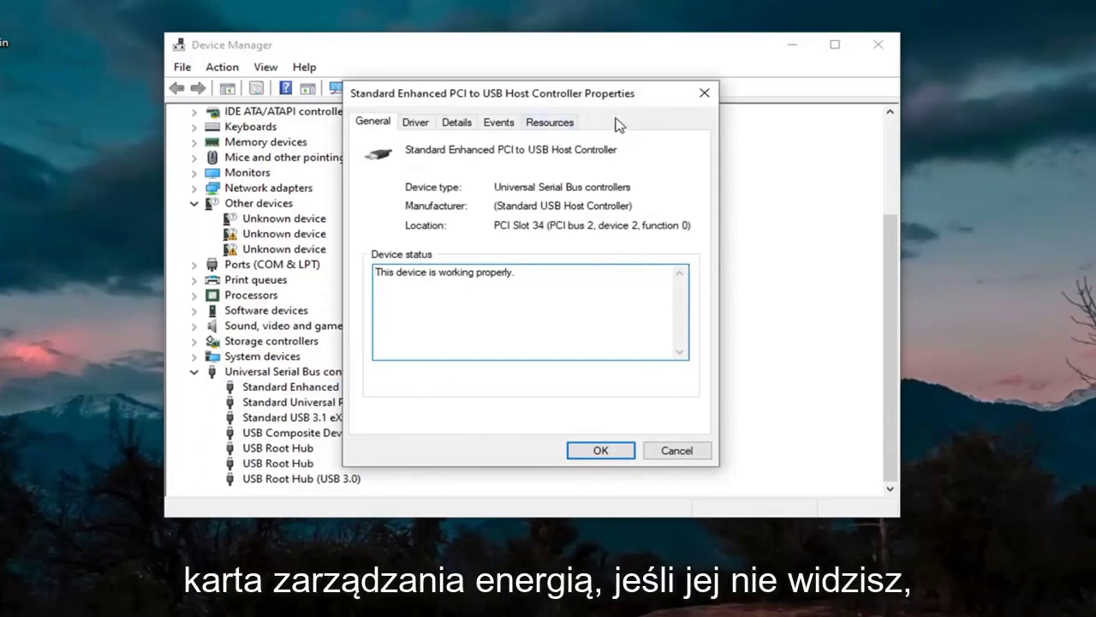
pyautogui.click(704, 92)
pyautogui.doubleClick(289, 402)
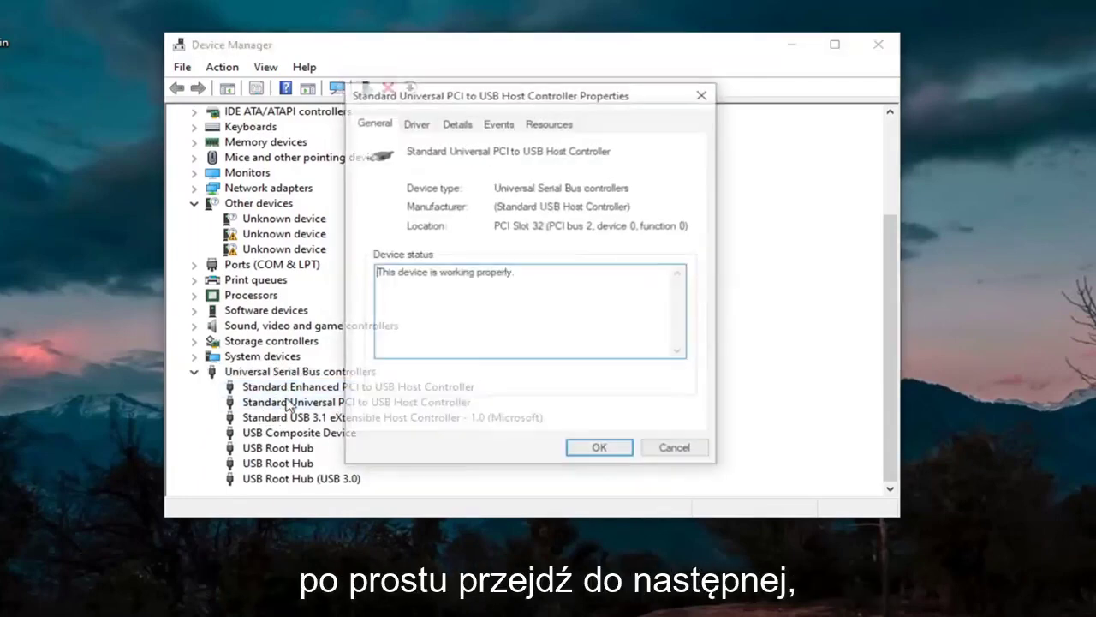
pyautogui.click(704, 95)
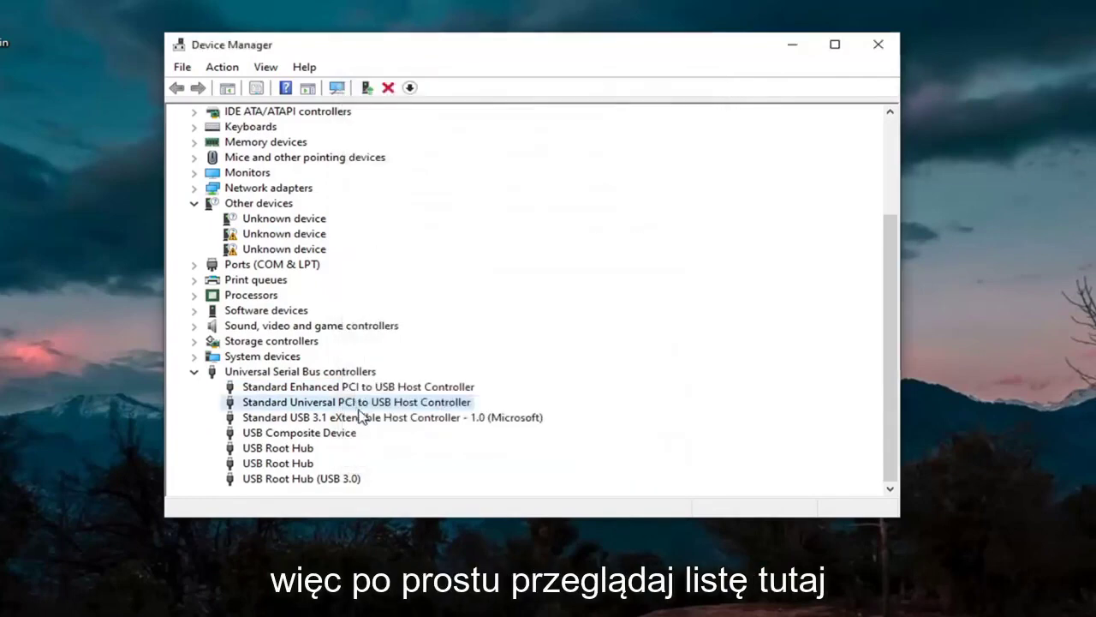
pyautogui.doubleClick(359, 407)
pyautogui.click(704, 95)
pyautogui.doubleClick(441, 418)
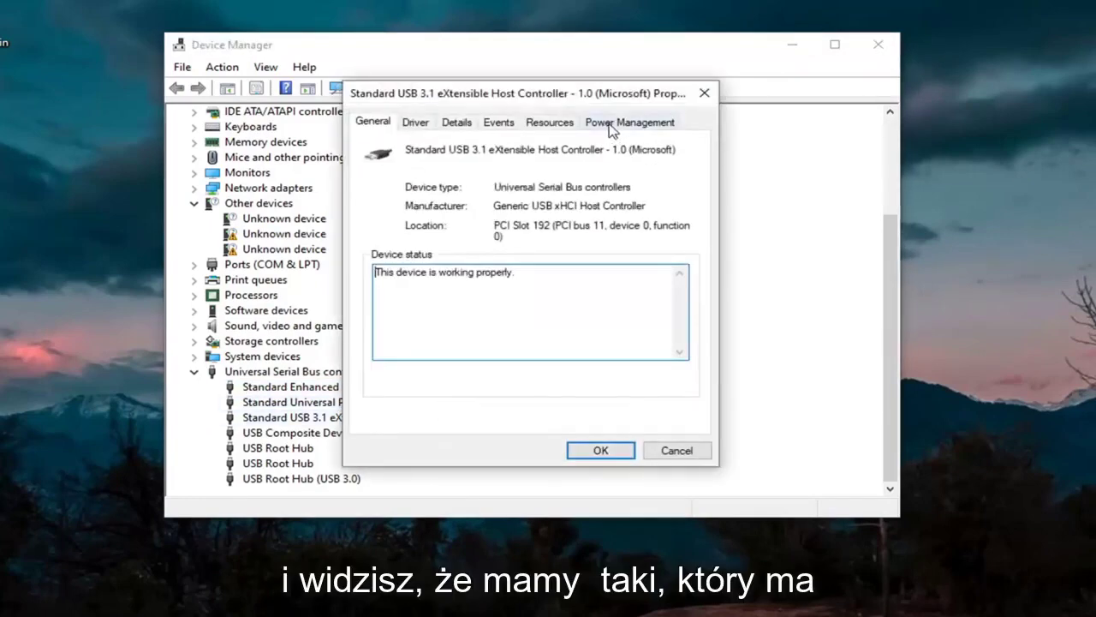
# - Uncheck 'Allow the computer to turn off this device to save power' for the USB 3.1 controller
pyautogui.click(611, 127)
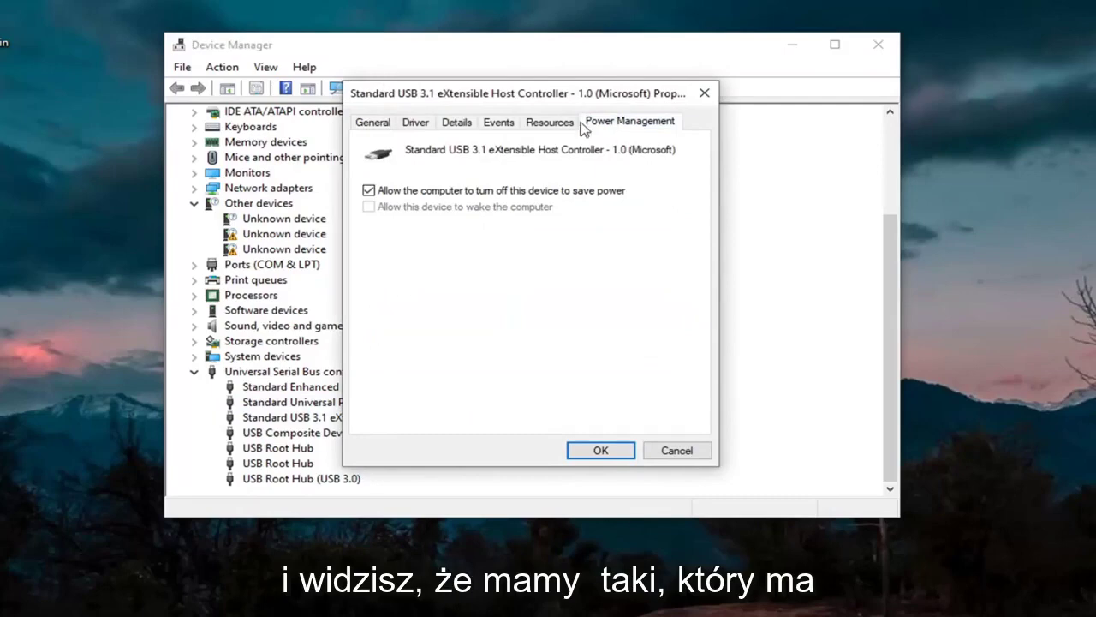
pyautogui.click(381, 192)
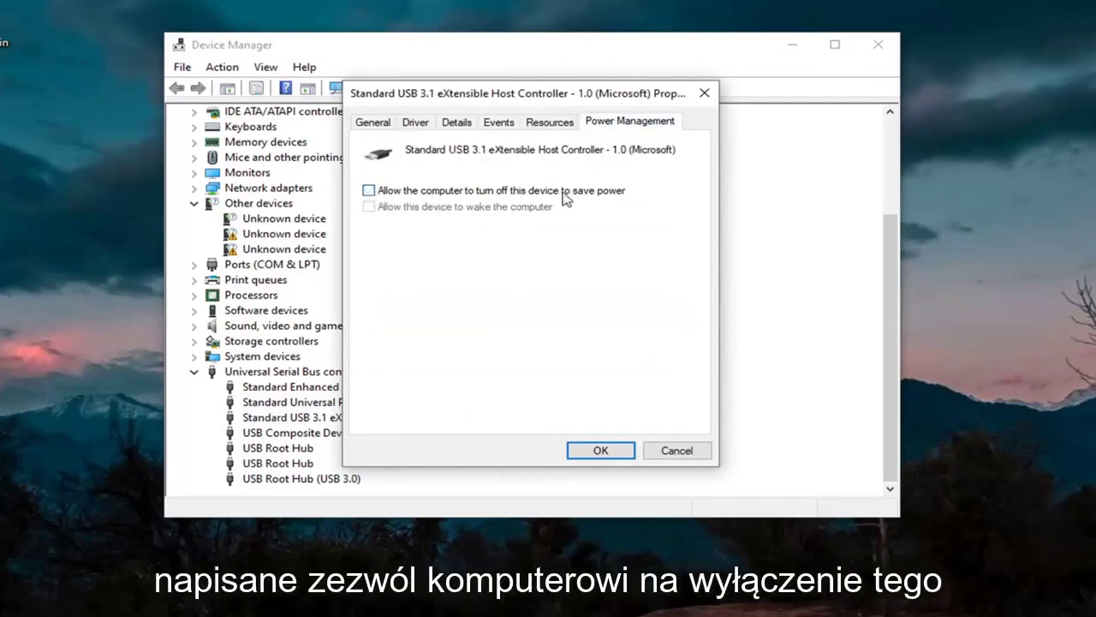
pyautogui.click(610, 453)
# - Look at the USB Composite Device, then disable power saving on the first USB Root Hub
pyautogui.doubleClick(349, 435)
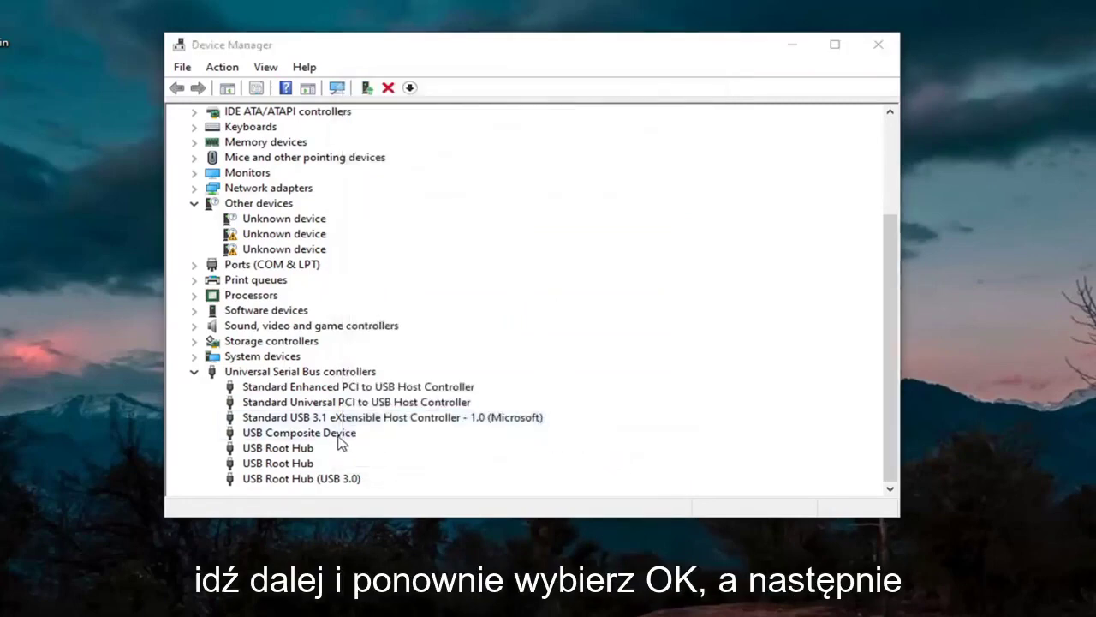
pyautogui.click(706, 96)
pyautogui.doubleClick(287, 448)
pyautogui.click(669, 121)
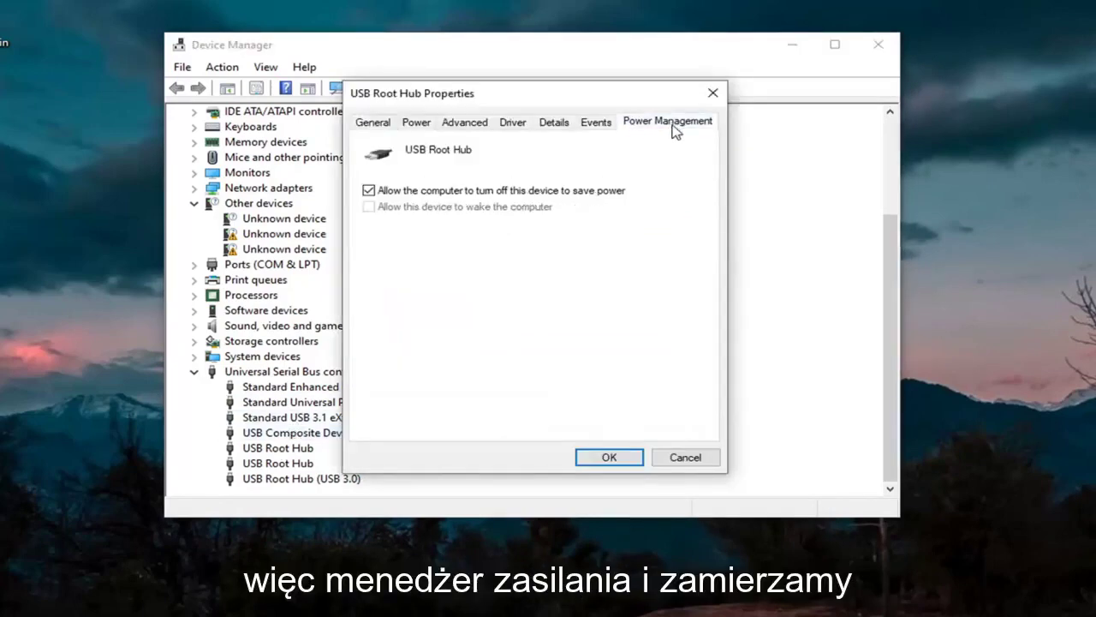
pyautogui.click(428, 191)
pyautogui.click(623, 460)
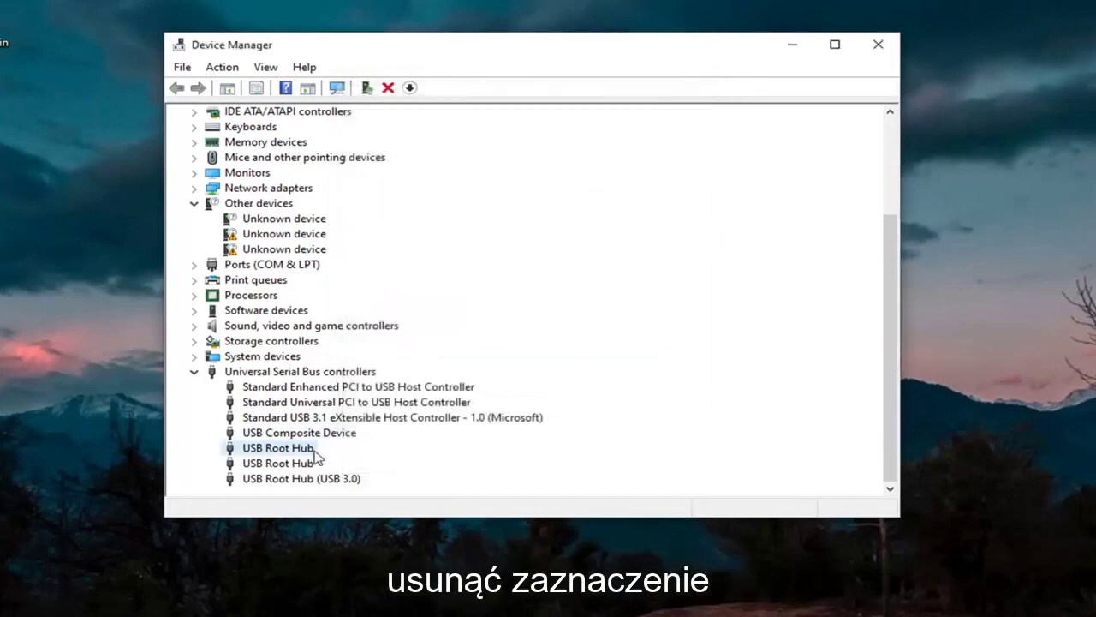
# - Disable power saving on the second USB Root Hub and on USB Root Hub (USB 3.0)
pyautogui.doubleClick(308, 463)
pyautogui.click(634, 124)
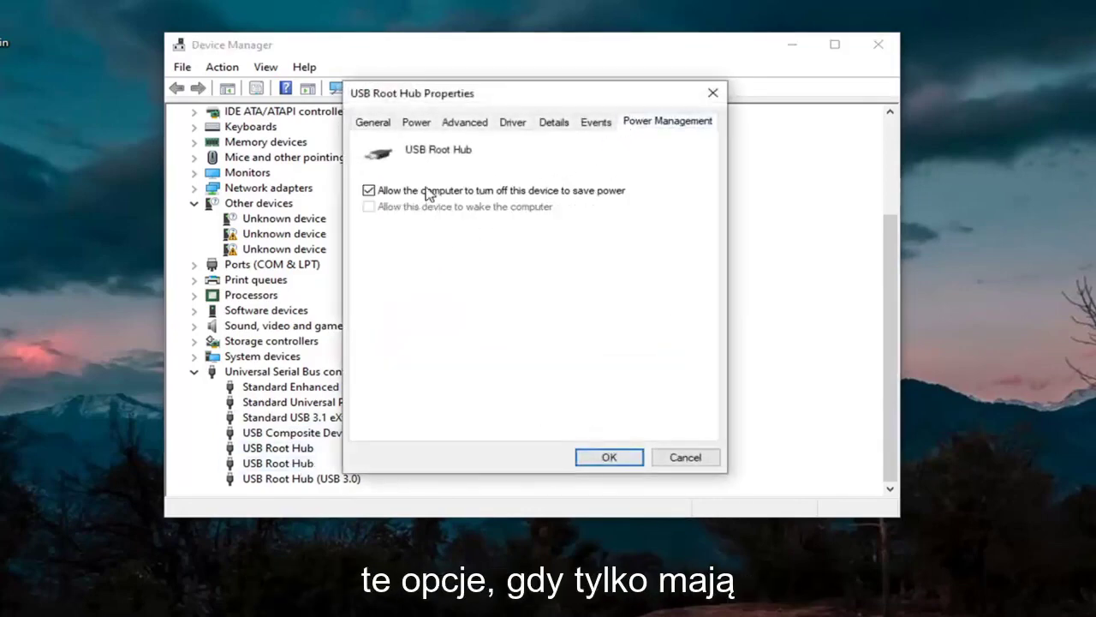
pyautogui.click(422, 192)
pyautogui.click(614, 453)
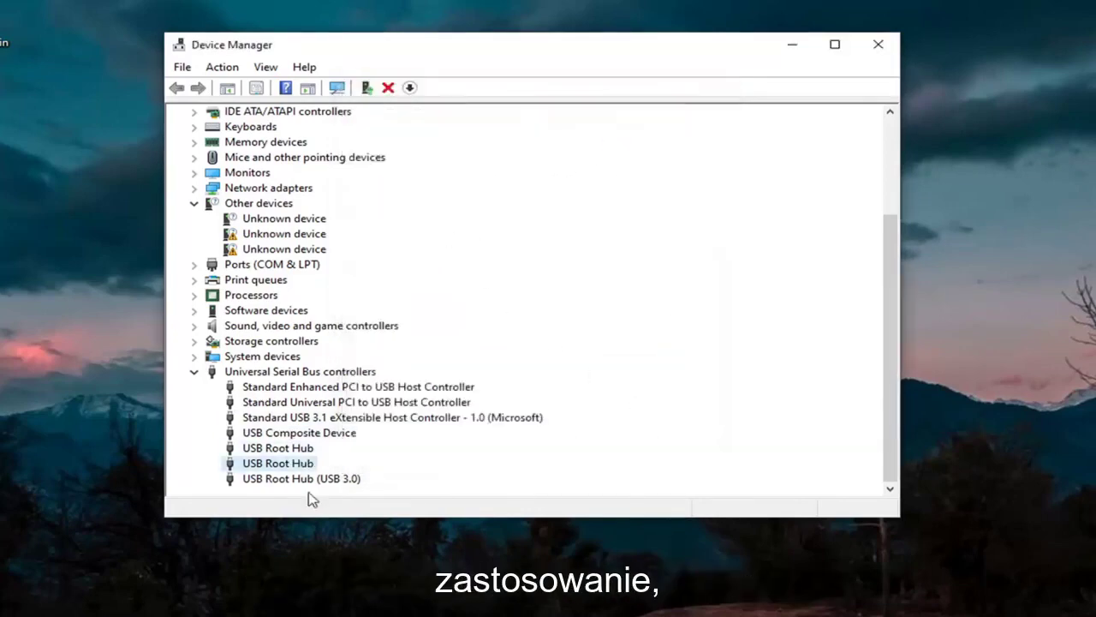
pyautogui.click(322, 480)
pyautogui.doubleClick(317, 482)
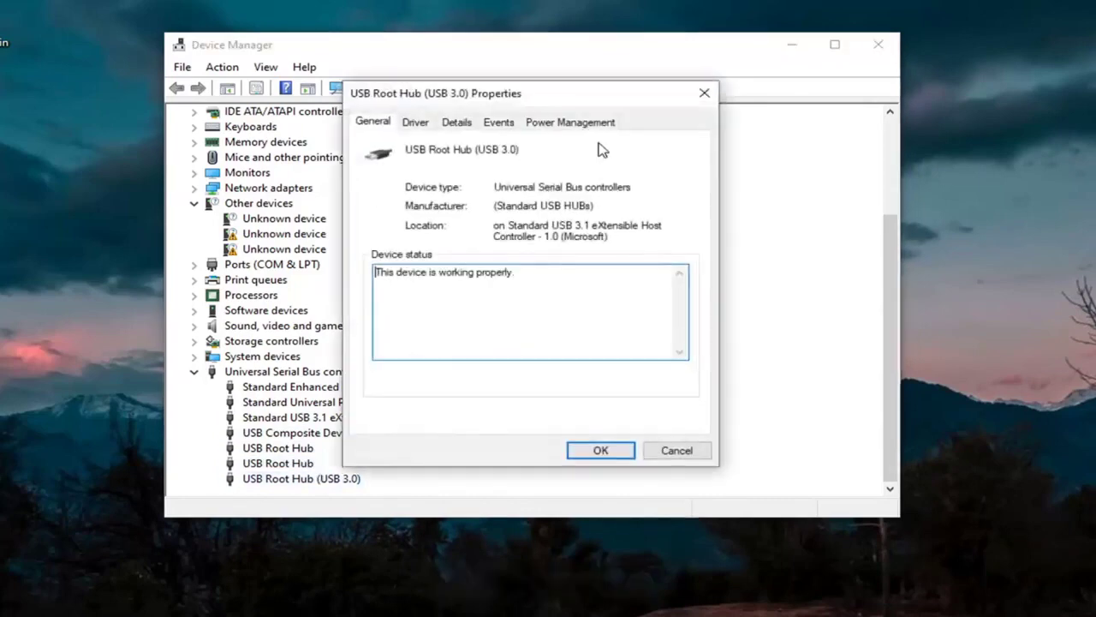
pyautogui.click(583, 123)
pyautogui.click(417, 193)
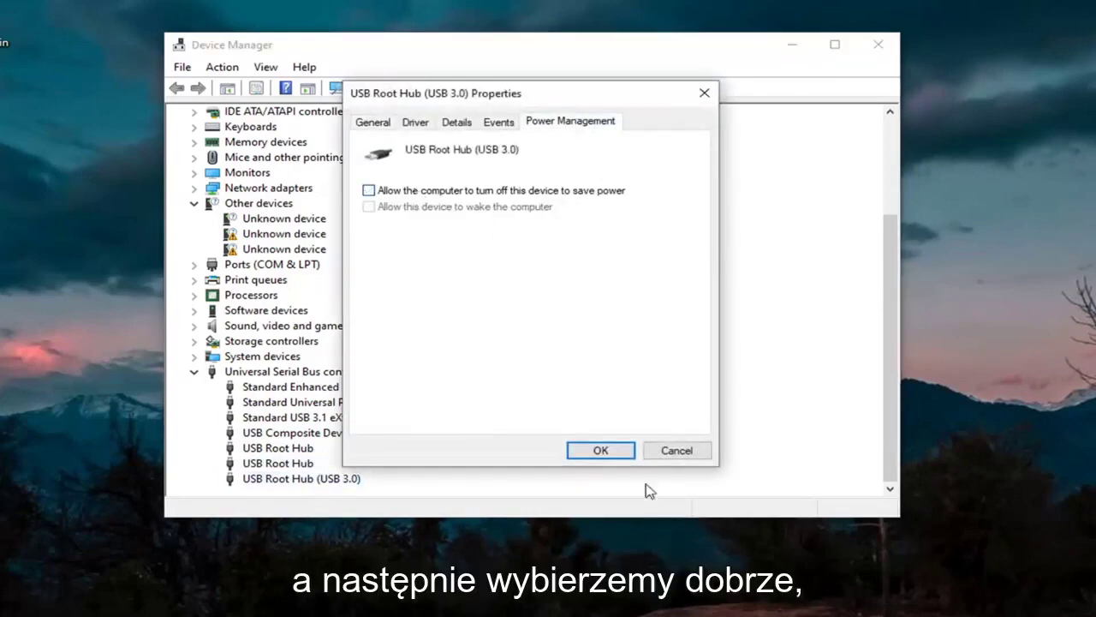
pyautogui.click(600, 450)
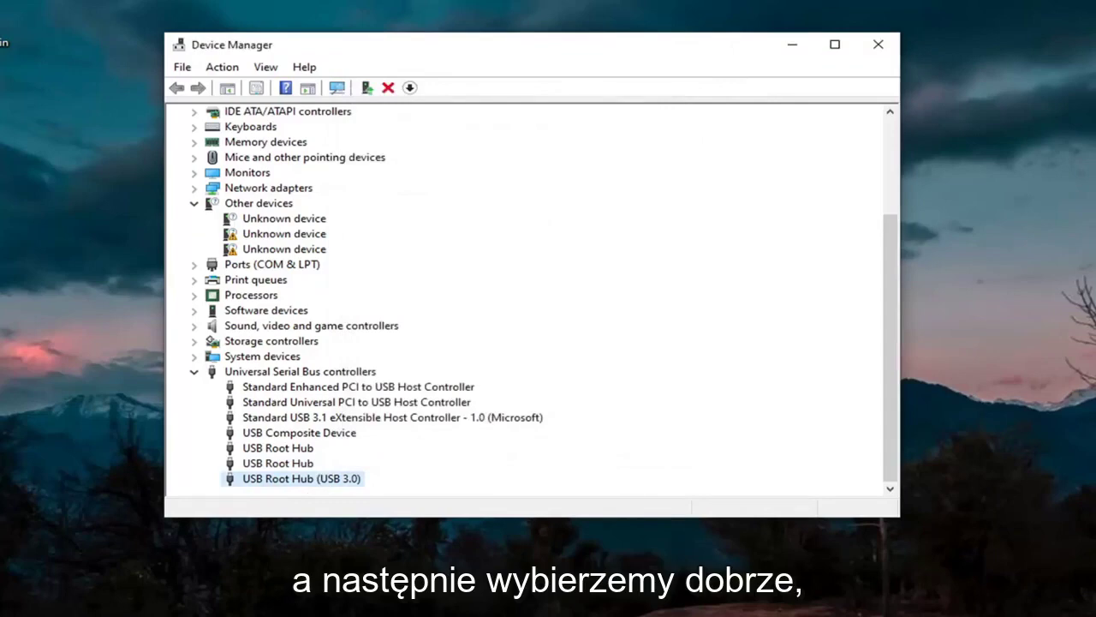